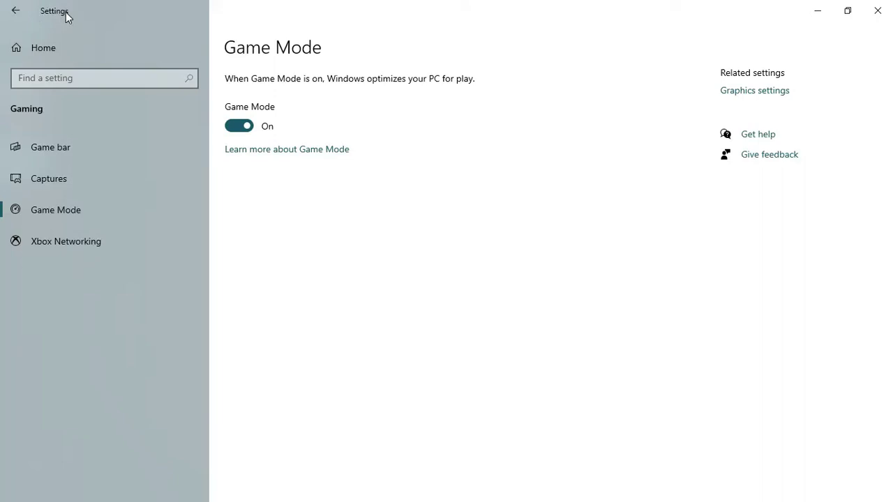
# - Return to the Settings home page and open the Privacy category to find its app permissions
pyautogui.click(52, 44)
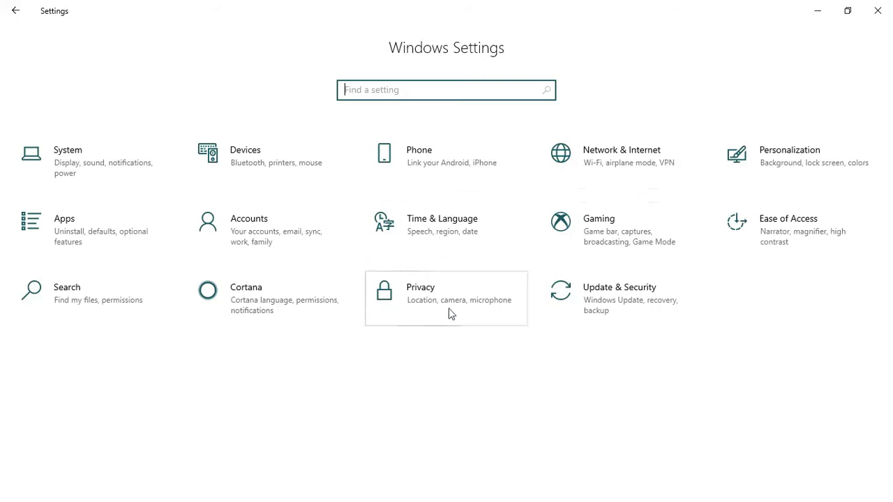
pyautogui.click(423, 301)
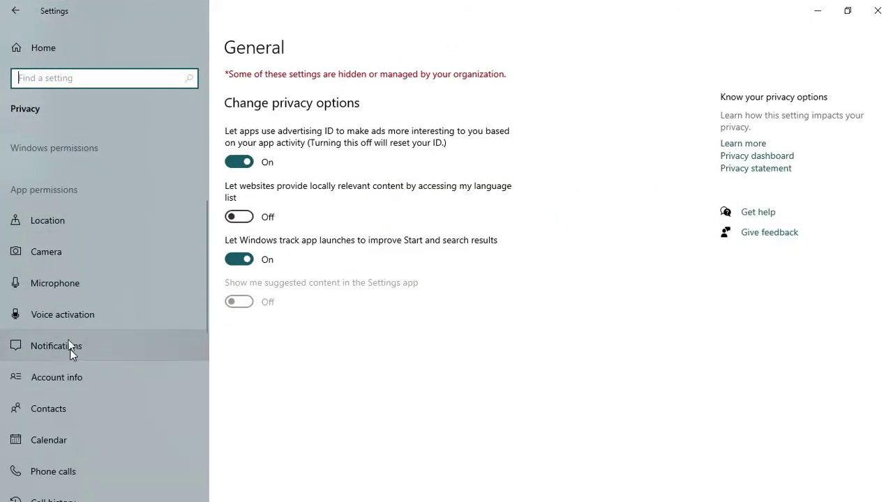
pyautogui.scroll(-4, 86, 281)
pyautogui.scroll(2, 86, 251)
pyautogui.scroll(4, 90, 286)
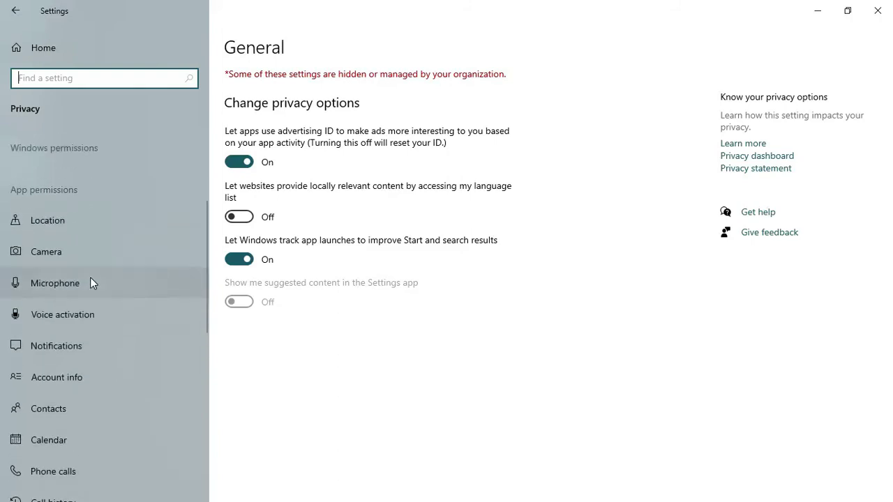
# - Examine the Location privacy page, including the general app access setting and the apps allowed to use the precise location
pyautogui.click(65, 230)
pyautogui.scroll(-1, 376, 241)
pyautogui.scroll(-2, 376, 239)
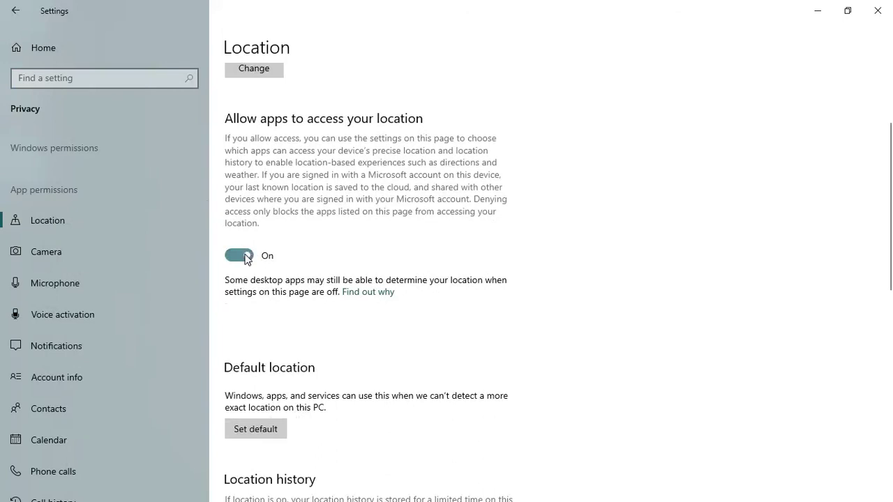
pyautogui.scroll(-3, 507, 240)
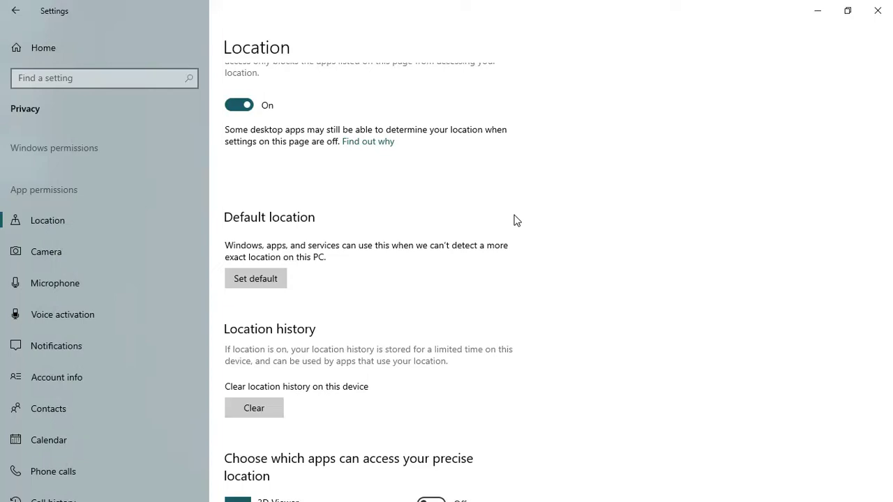
pyautogui.scroll(2, 487, 207)
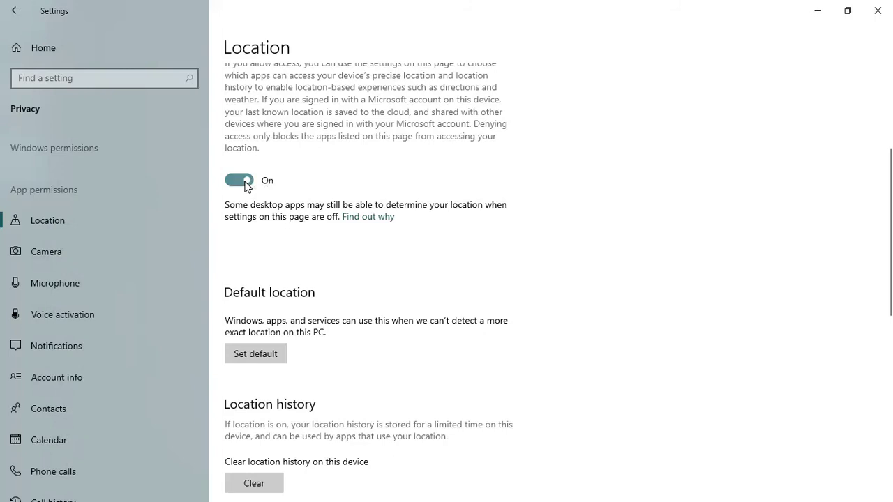
pyautogui.scroll(-8, 461, 291)
pyautogui.scroll(-4, 458, 278)
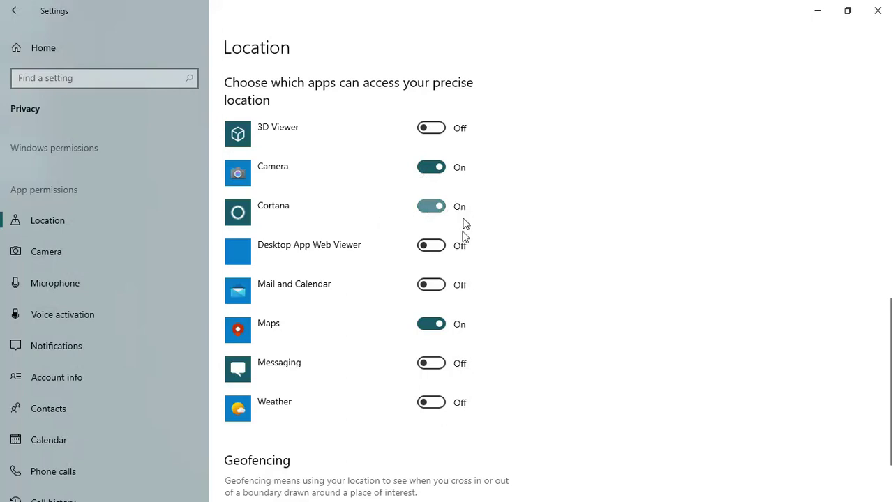
pyautogui.scroll(1, 307, 241)
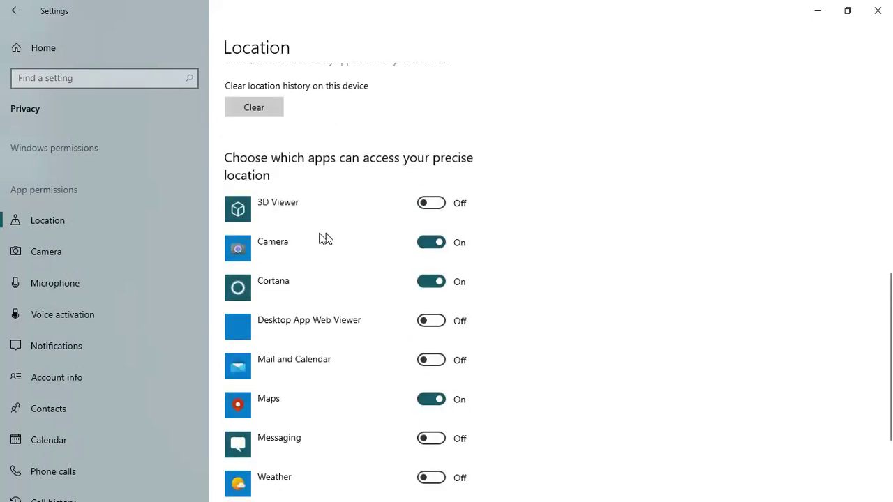
pyautogui.scroll(-1, 334, 216)
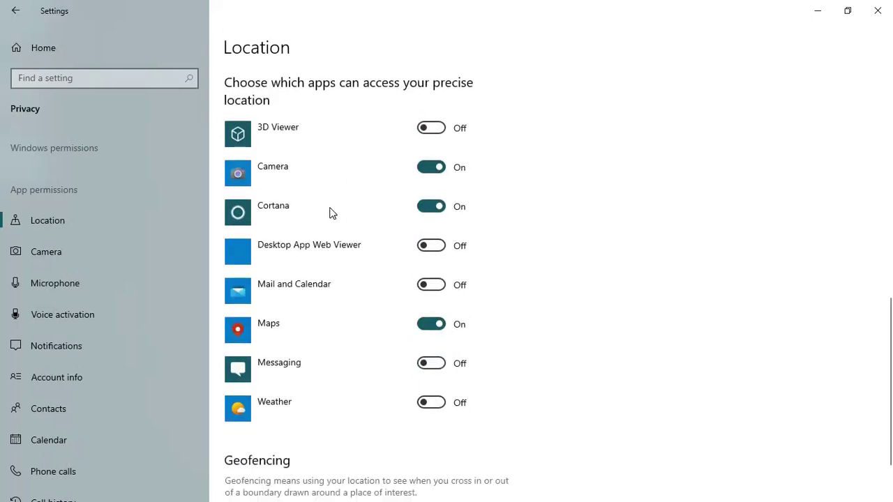
# - Switch app access to the location off and back on
pyautogui.scroll(10, 334, 211)
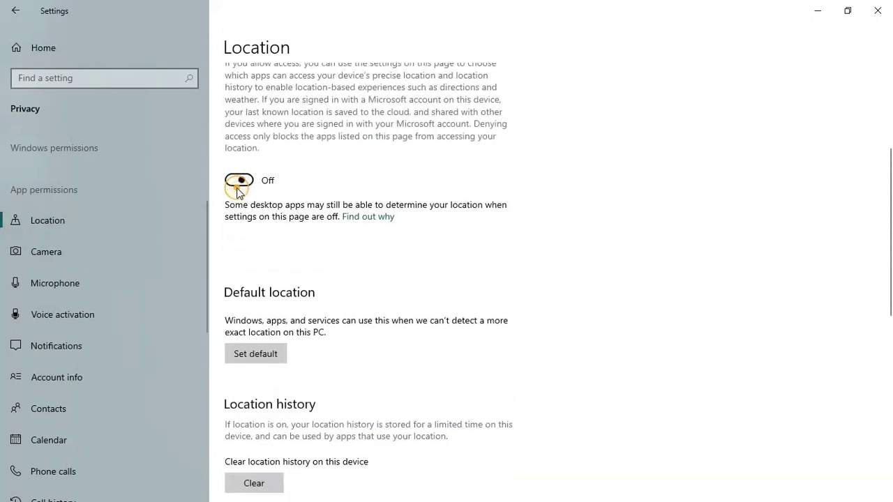
pyautogui.click(241, 183)
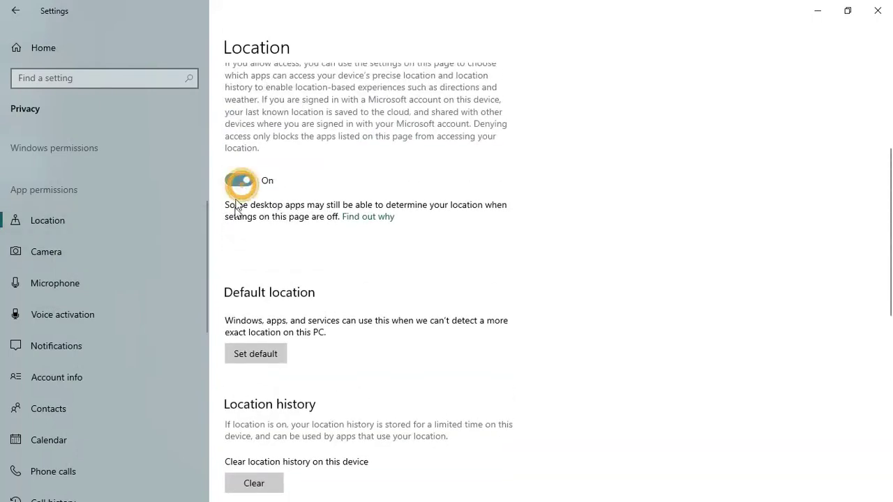
# - Review the Camera privacy page, including which Microsoft Store apps can access the camera
pyautogui.click(79, 263)
pyautogui.scroll(-3, 247, 235)
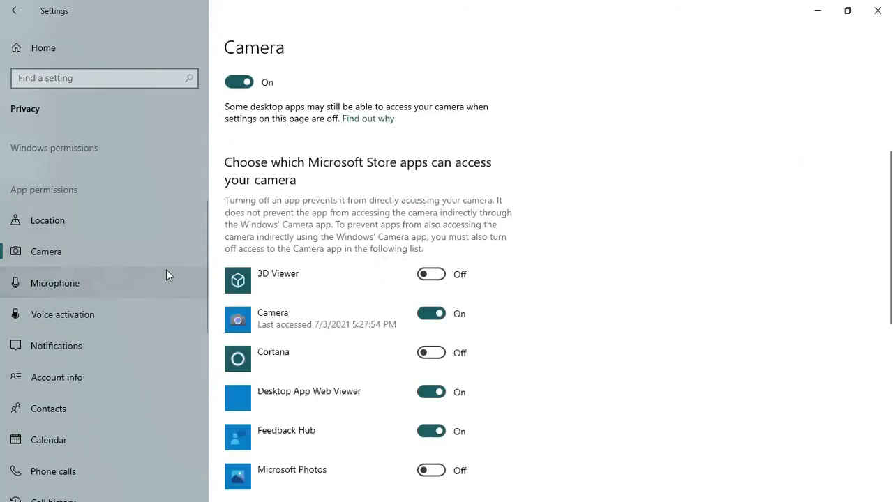
pyautogui.scroll(-5, 427, 325)
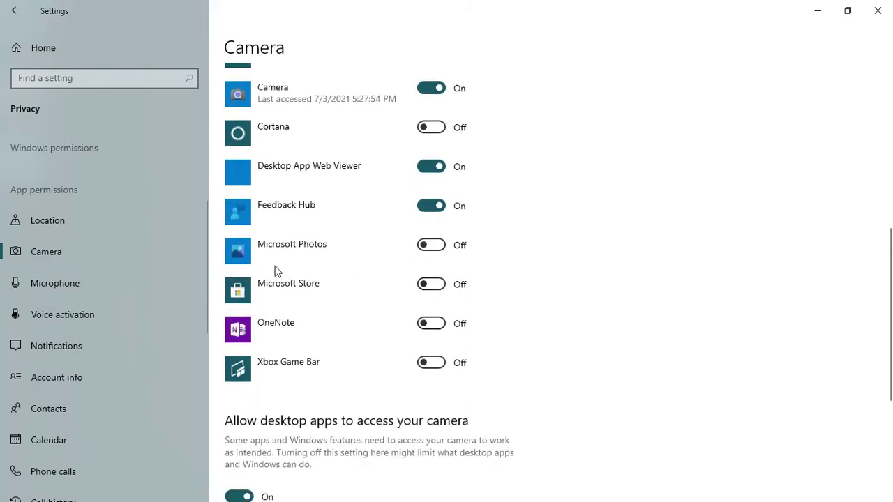
pyautogui.scroll(2, 398, 293)
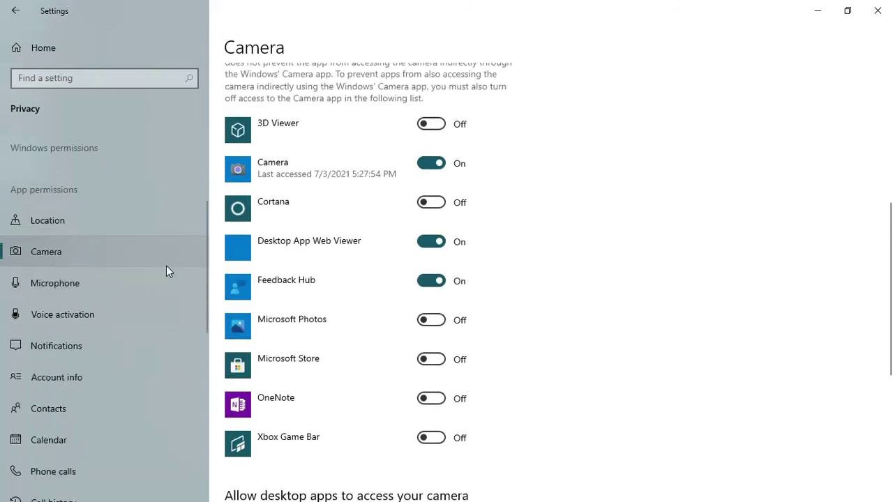
pyautogui.scroll(8, 391, 265)
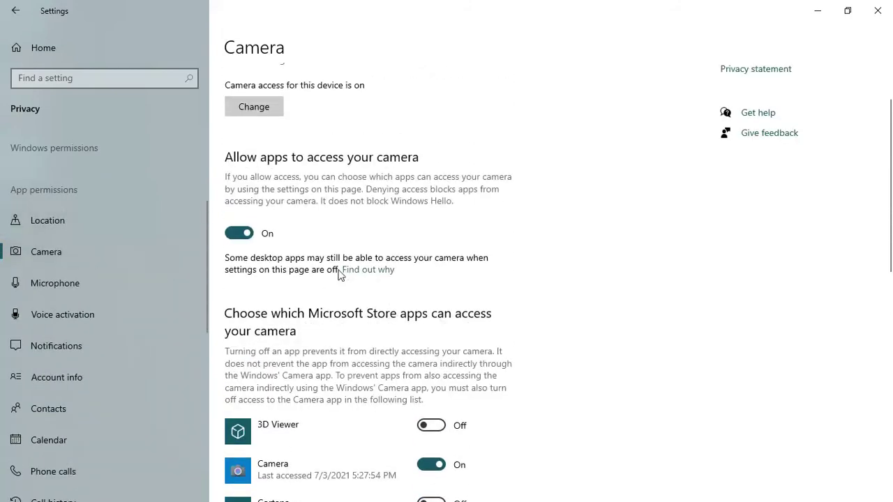
# - Open the Notifications permissions and switch app access to notifications on and back off
pyautogui.scroll(-2, 123, 282)
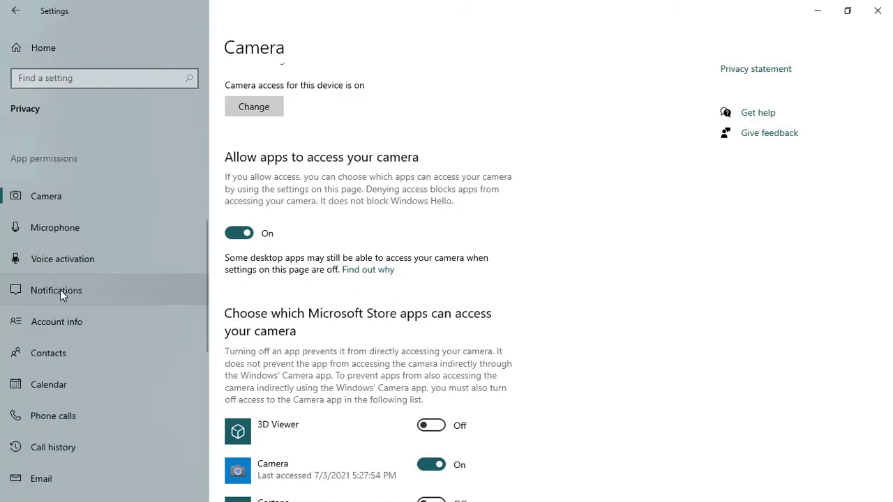
pyautogui.click(60, 290)
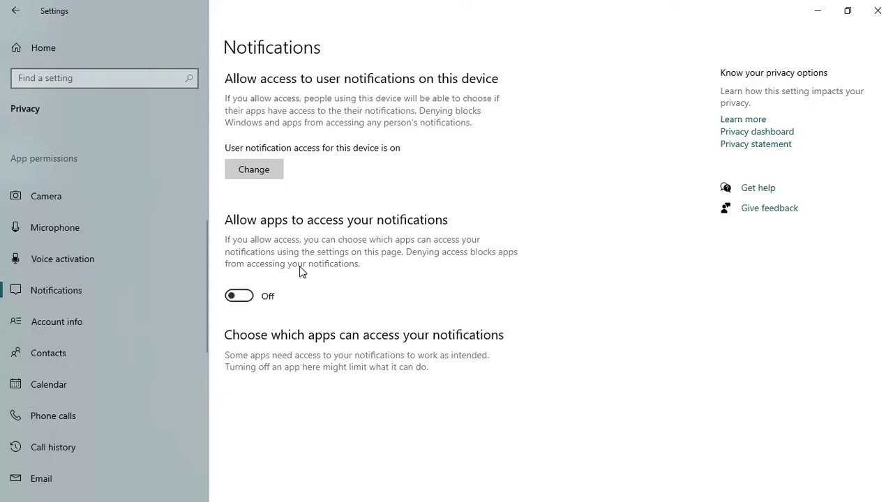
pyautogui.click(249, 297)
pyautogui.click(237, 294)
# - Open the Background apps page among the app permissions
pyautogui.scroll(-6, 114, 289)
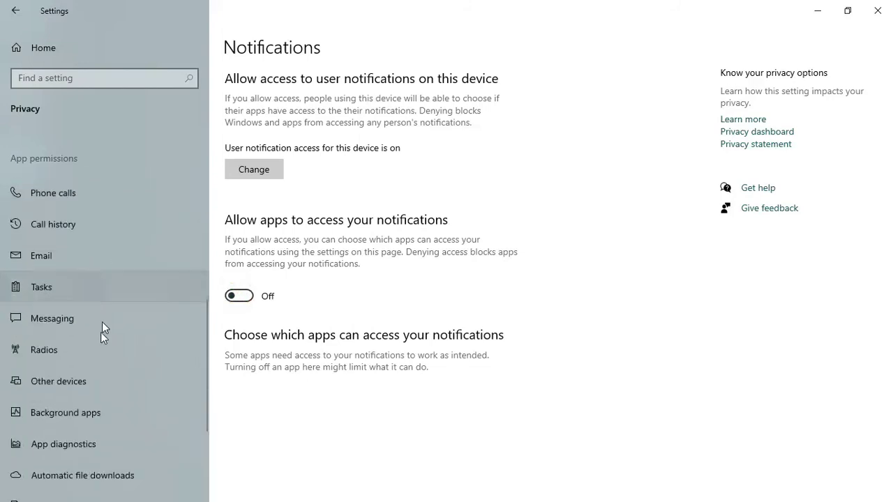
pyautogui.scroll(-2, 100, 334)
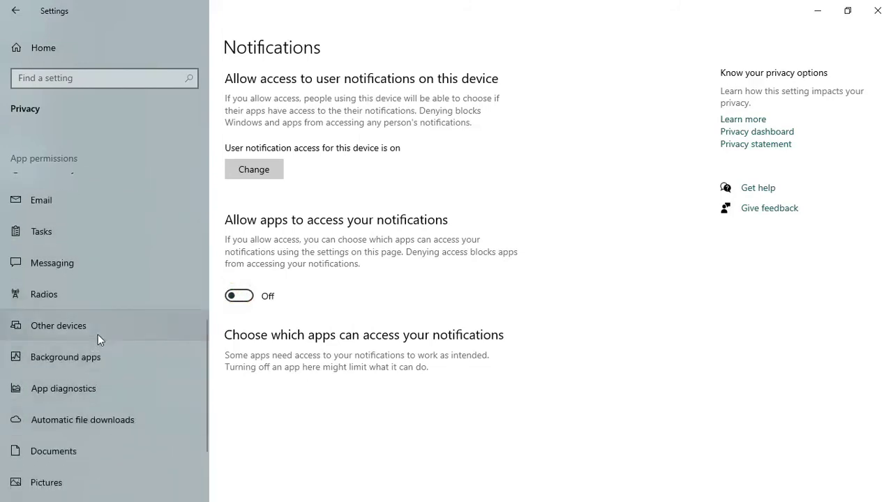
pyautogui.scroll(-2, 73, 305)
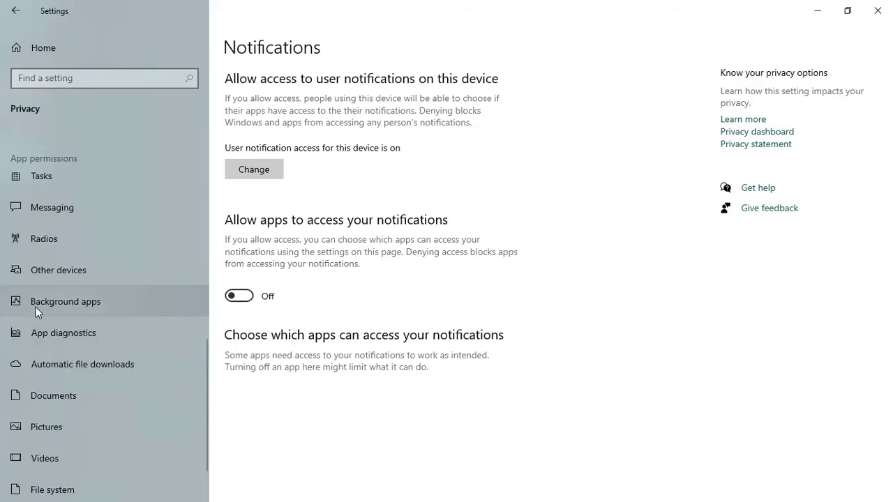
pyautogui.click(35, 307)
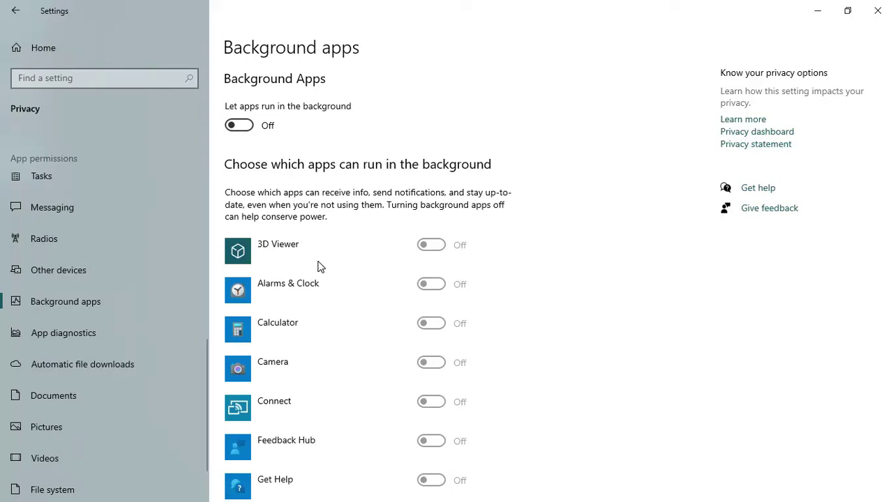
# - Look through the whole list of apps that can be allowed to run in the background
pyautogui.scroll(-2, 318, 266)
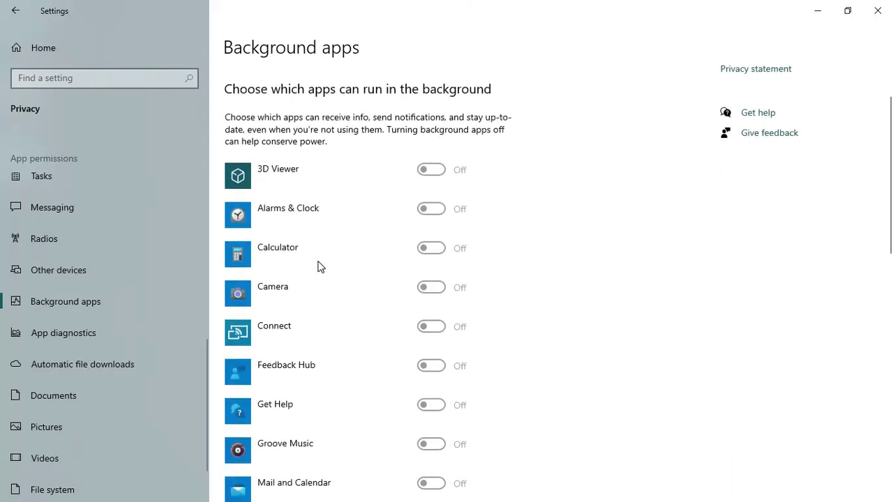
pyautogui.scroll(-2, 319, 267)
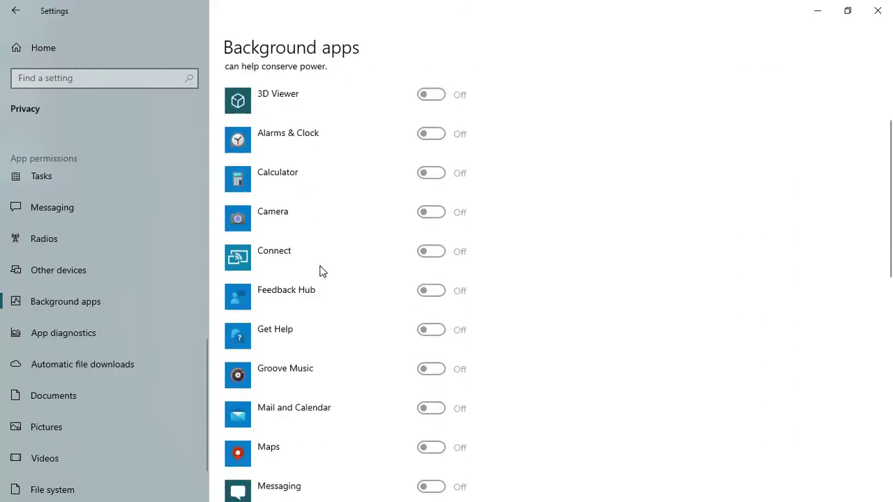
pyautogui.scroll(-4, 323, 270)
pyautogui.scroll(-14, 322, 270)
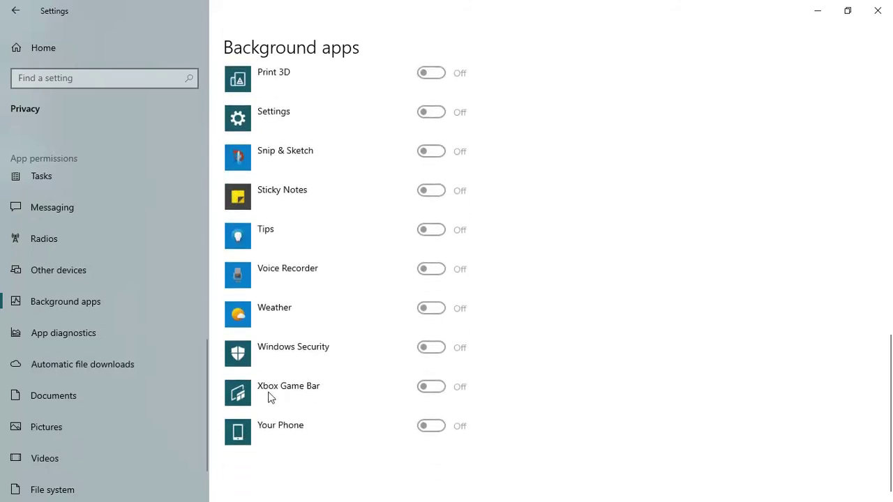
pyautogui.scroll(12, 353, 449)
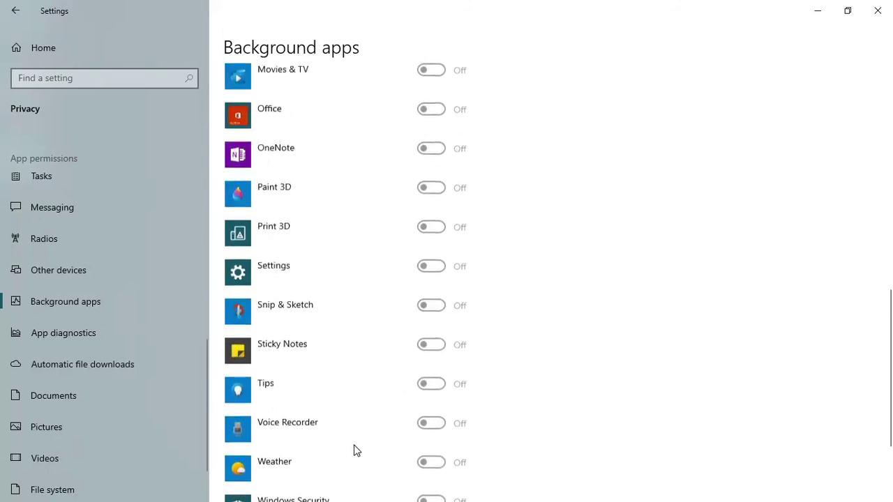
pyautogui.scroll(8, 353, 450)
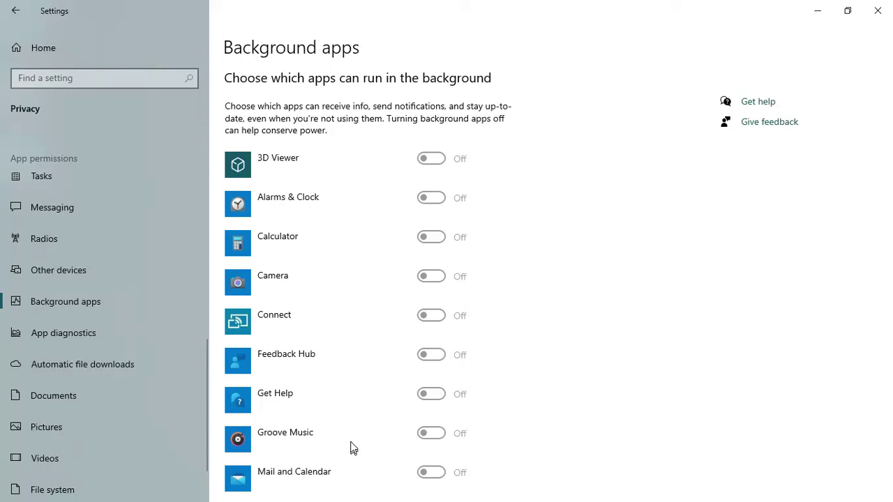
pyautogui.scroll(-6, 395, 356)
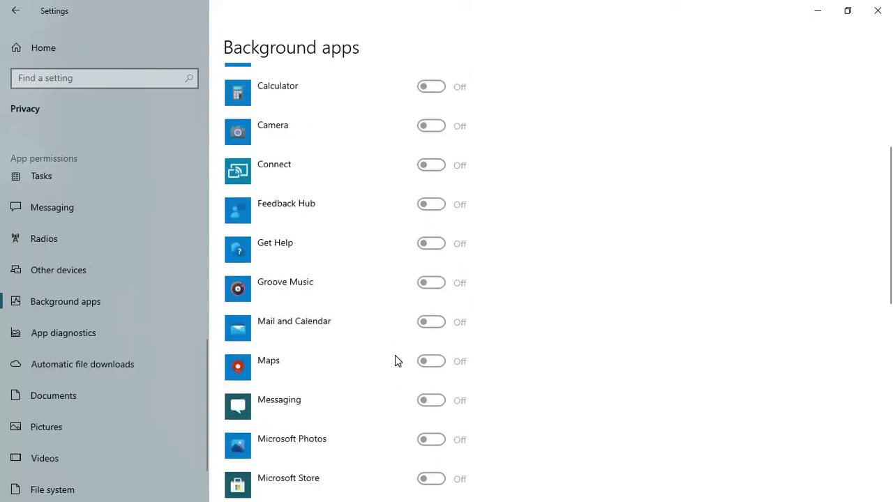
pyautogui.scroll(-1, 395, 357)
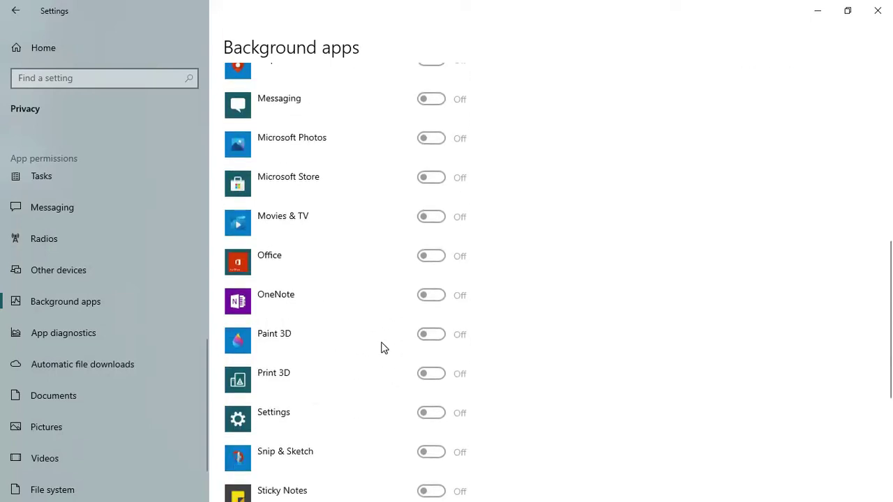
pyautogui.scroll(-1, 382, 347)
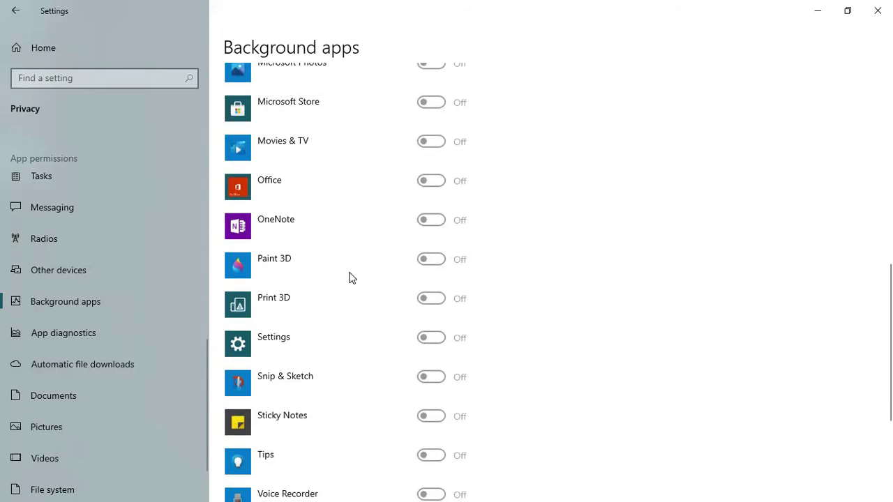
pyautogui.scroll(10, 352, 277)
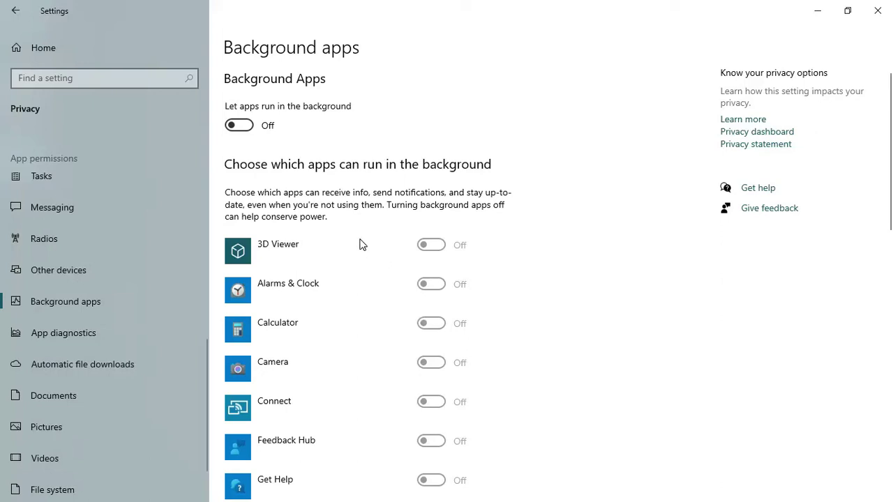
# - Let apps run in the background, check the individual app switches, and turn the background setting off again
pyautogui.click(239, 126)
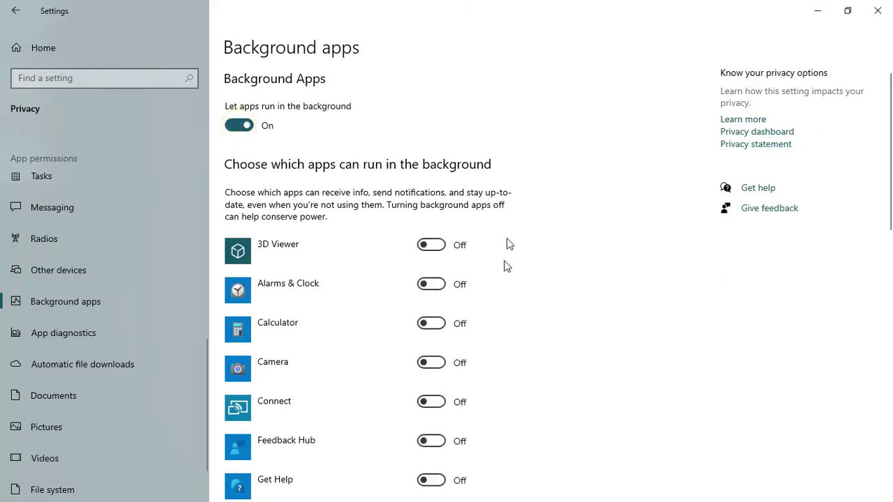
pyautogui.scroll(-2, 330, 281)
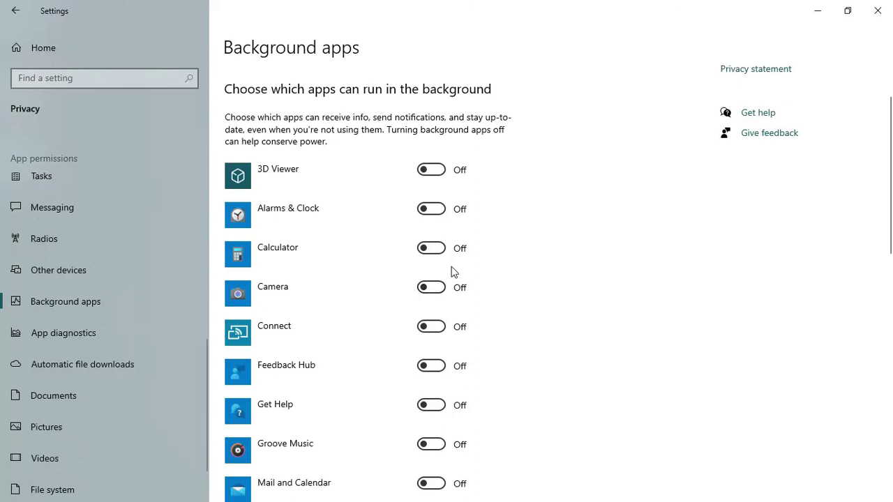
pyautogui.scroll(-4, 434, 292)
pyautogui.scroll(-2, 433, 293)
pyautogui.scroll(6, 351, 256)
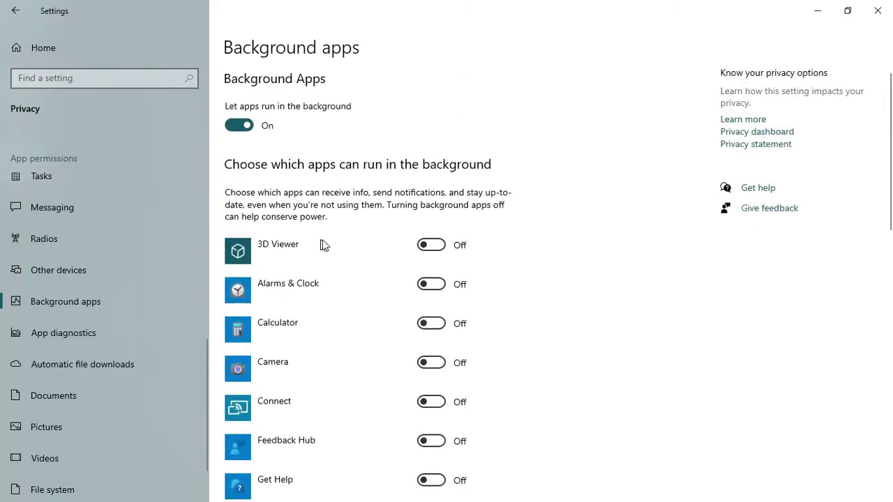
pyautogui.scroll(-2, 383, 272)
pyautogui.scroll(-5, 370, 265)
pyautogui.scroll(7, 349, 258)
pyautogui.click(237, 128)
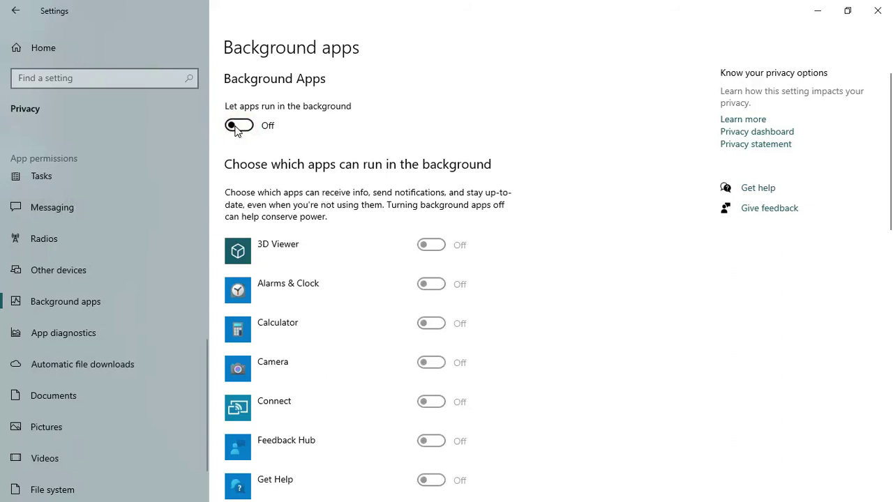
# - Turn on the setting that lets apps run in the background and go to the individual app switches
pyautogui.click(237, 127)
pyautogui.scroll(-1, 382, 217)
pyautogui.scroll(-2, 382, 217)
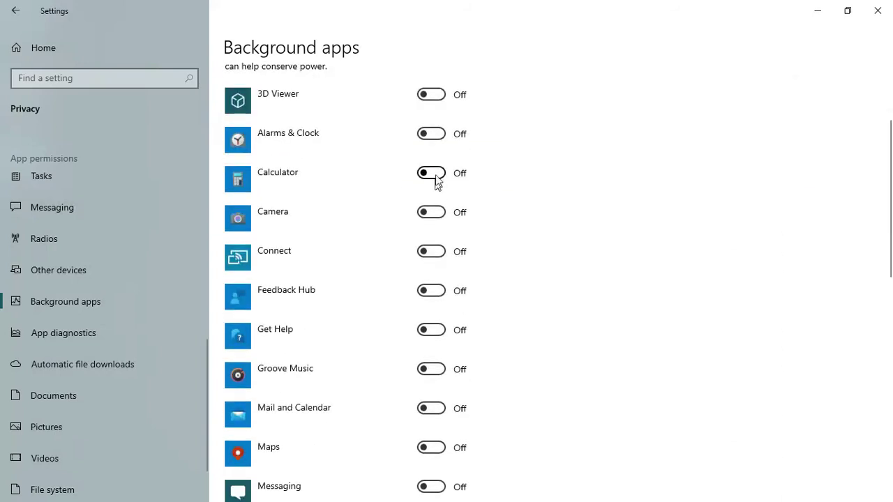
# - Review the individual app switches on the Background apps page, and turn off the setting that lets apps run in the background
pyautogui.scroll(-3, 429, 202)
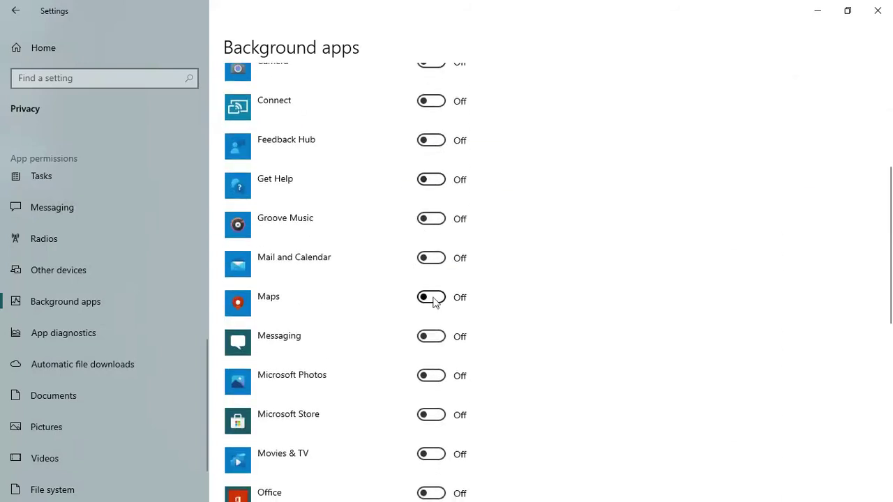
pyautogui.scroll(-2, 430, 317)
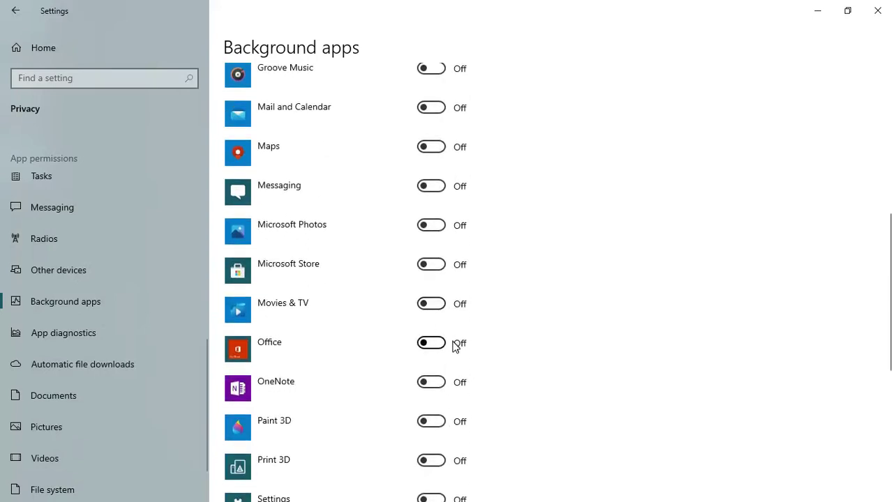
pyautogui.scroll(-3, 461, 347)
pyautogui.scroll(-1, 425, 293)
pyautogui.scroll(12, 425, 293)
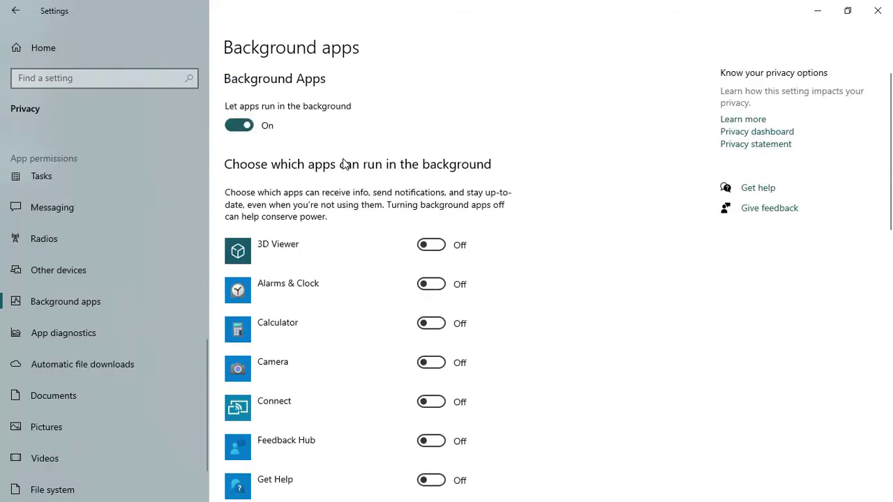
pyautogui.click(239, 125)
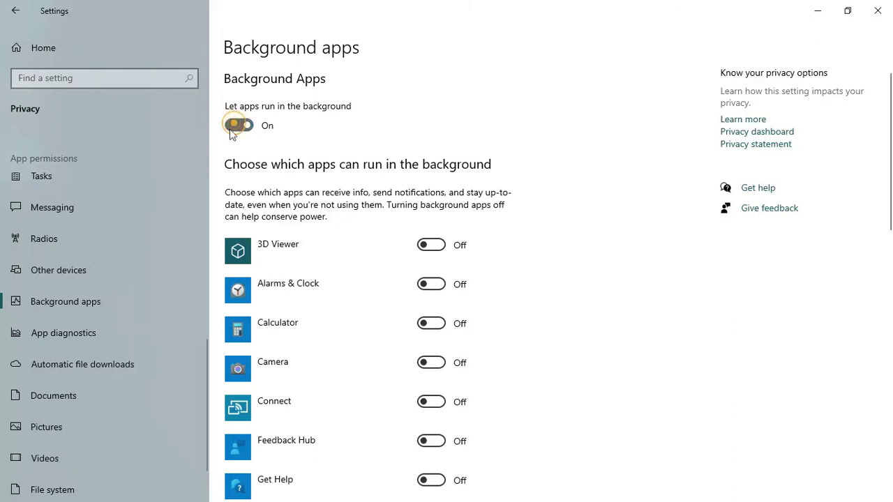
pyautogui.scroll(-2, 126, 202)
pyautogui.scroll(5, 123, 195)
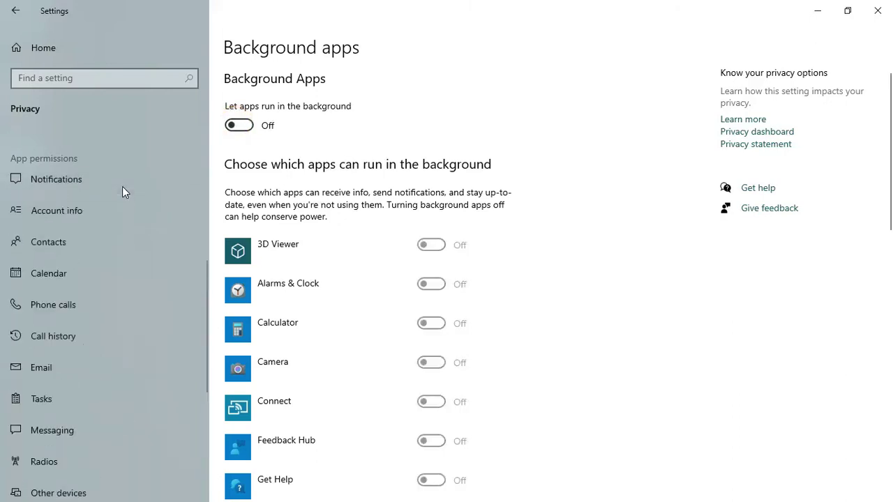
# - Return to the Settings home, search for "noti" and open the Notifications & actions settings
pyautogui.click(21, 23)
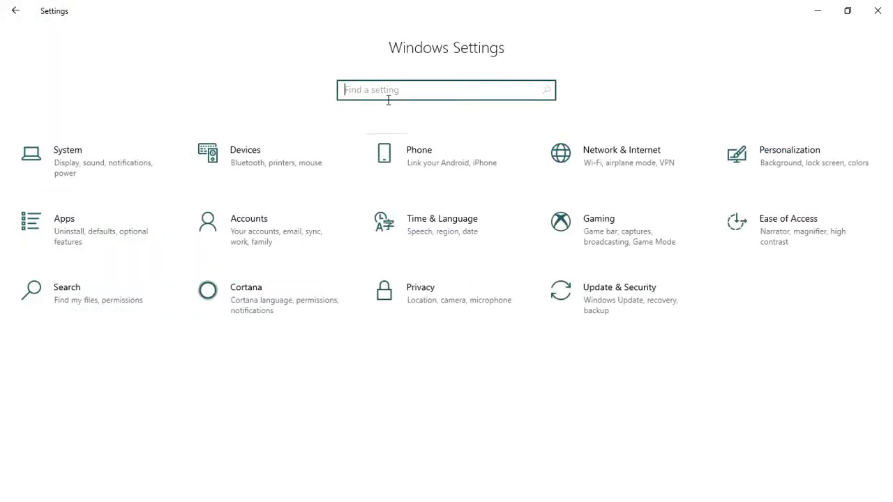
pyautogui.write('noti')
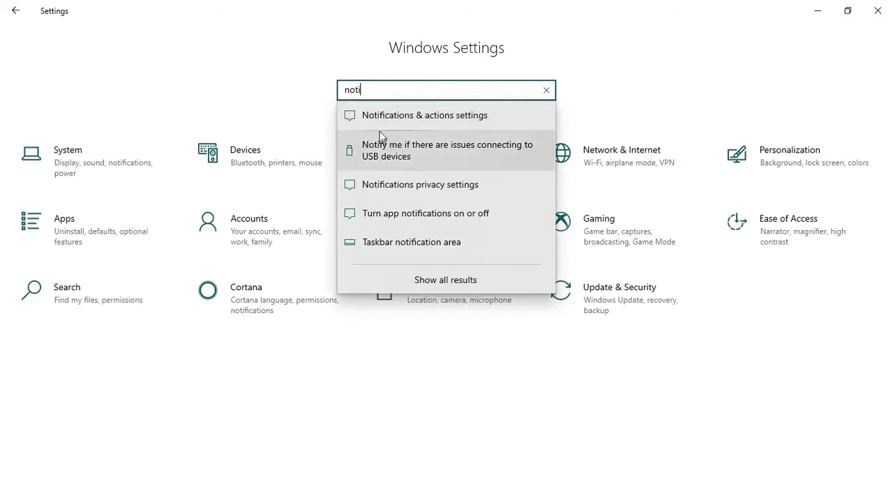
pyautogui.click(394, 122)
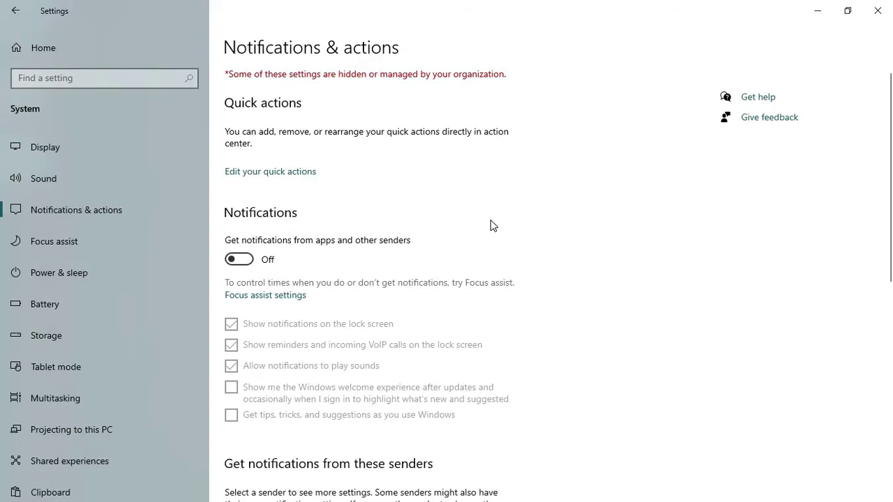
pyautogui.scroll(-2, 465, 225)
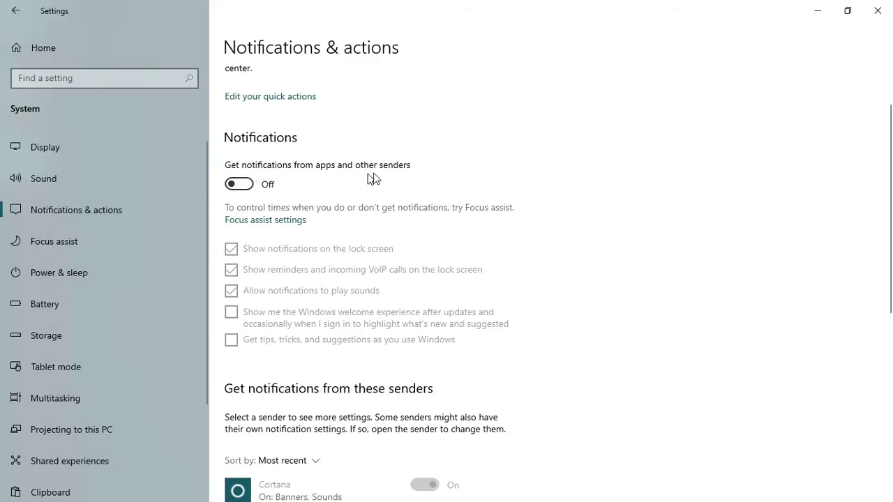
# - Turn on the setting to get notifications from apps and other senders
pyautogui.click(244, 185)
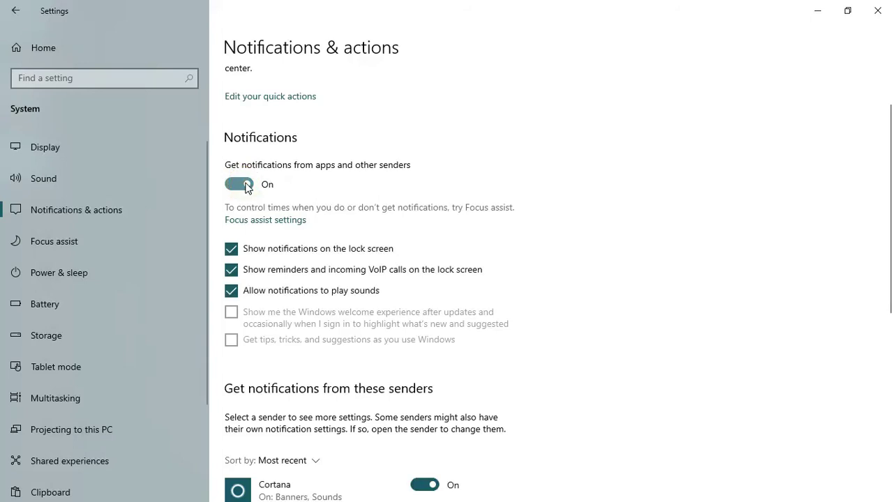
pyautogui.click(246, 185)
pyautogui.click(246, 185)
pyautogui.scroll(-1, 509, 211)
pyautogui.scroll(-1, 508, 211)
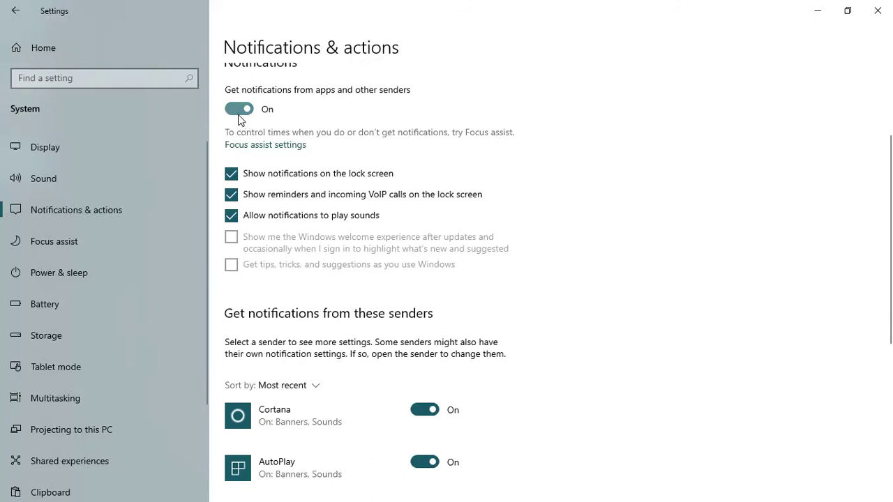
# - Look through the list of notification senders, and turn off notifications from apps and other senders
pyautogui.scroll(-3, 386, 251)
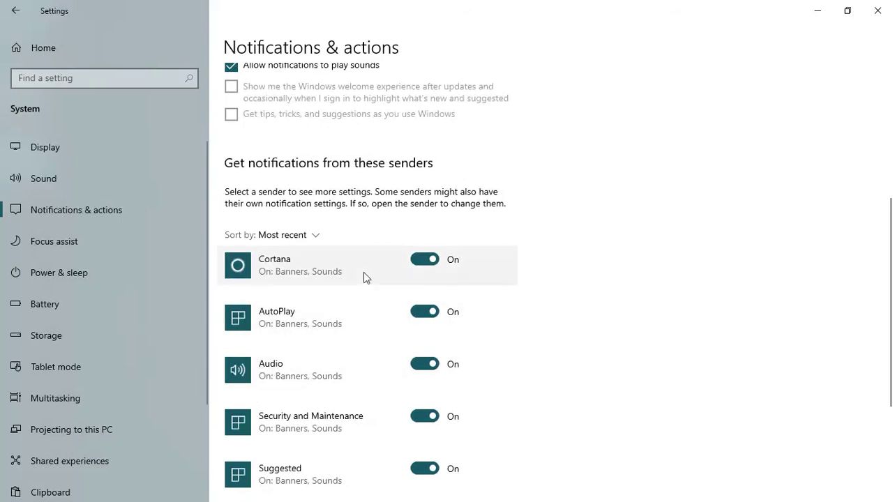
pyautogui.scroll(-2, 371, 286)
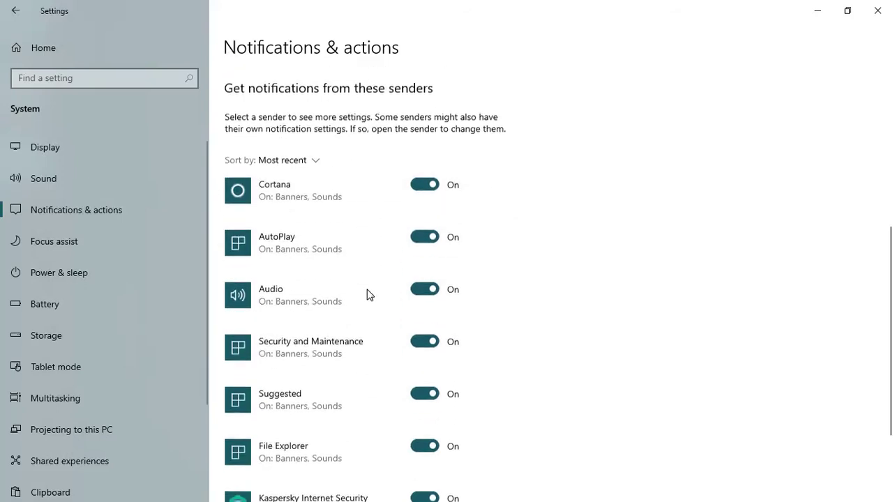
pyautogui.scroll(-3, 368, 294)
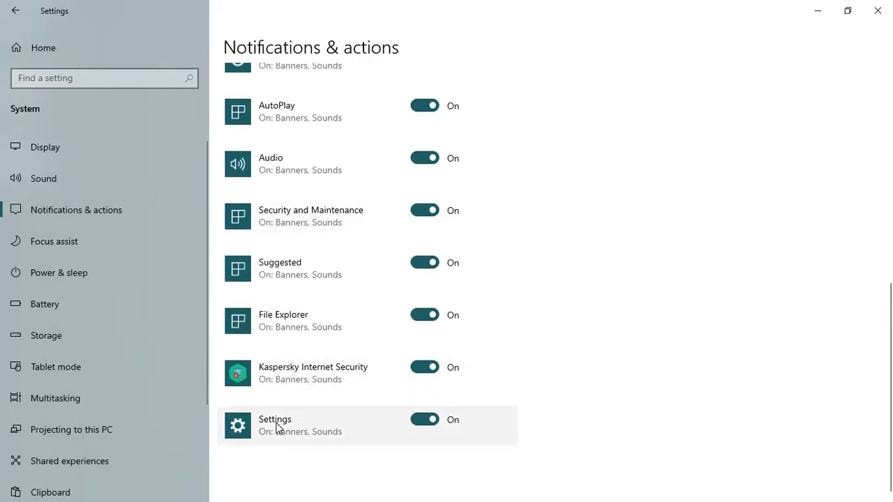
pyautogui.scroll(5, 337, 342)
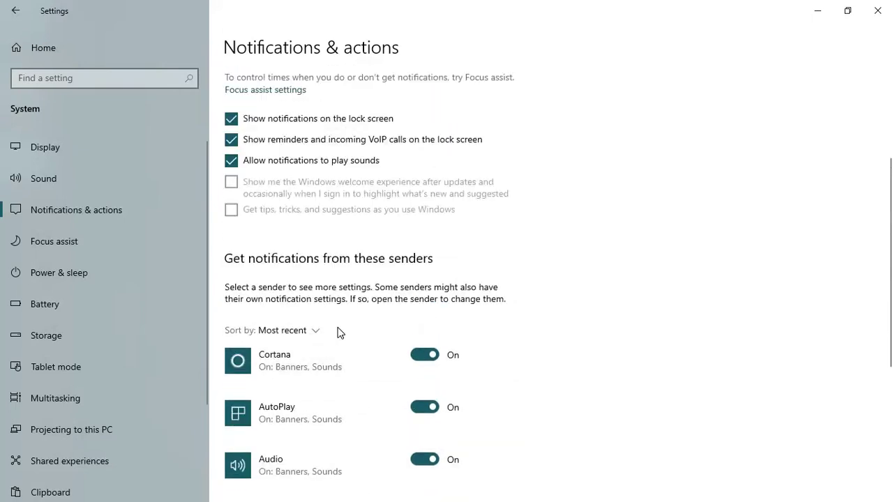
pyautogui.scroll(3, 337, 332)
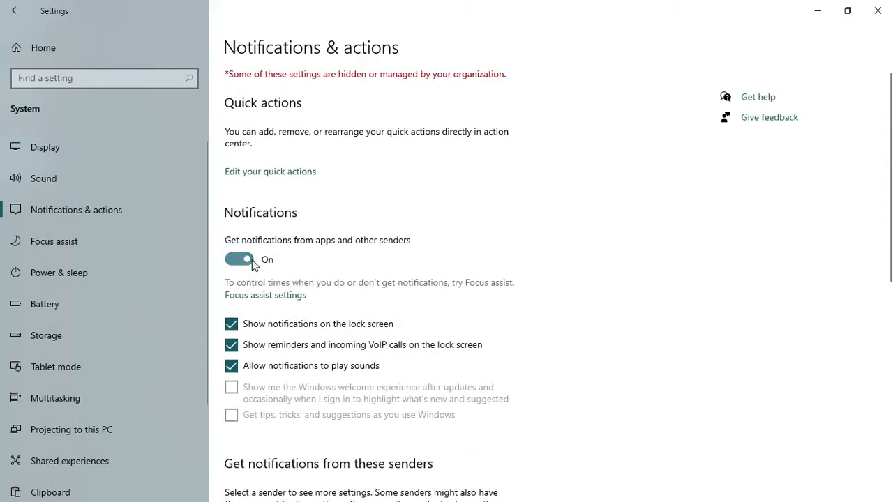
pyautogui.click(248, 260)
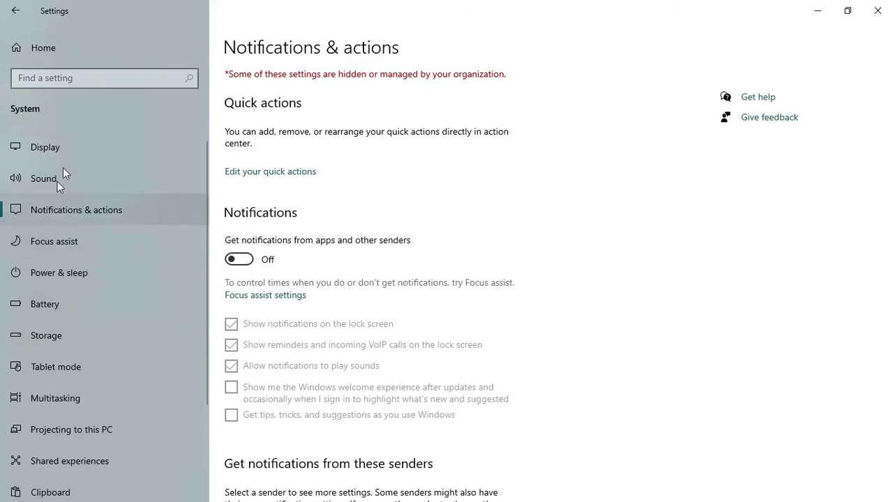
# - Return to the Settings home, search for "s" and open the Storage settings
pyautogui.click(29, 52)
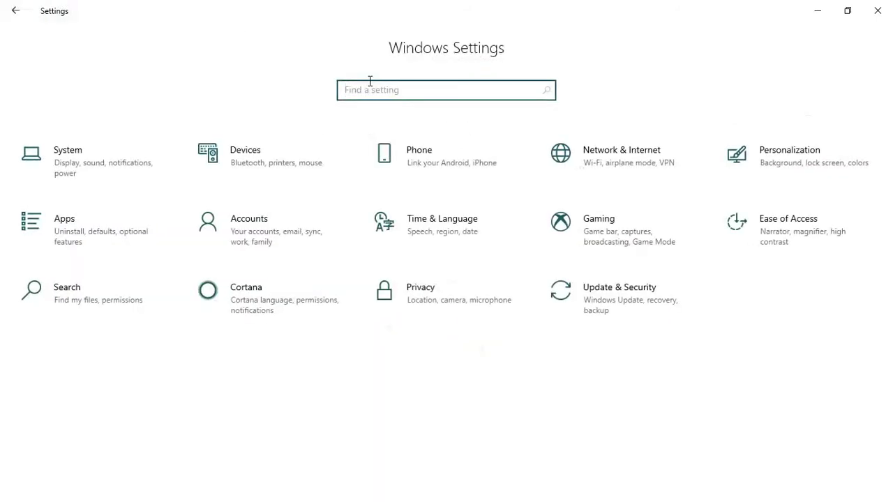
pyautogui.write('s')
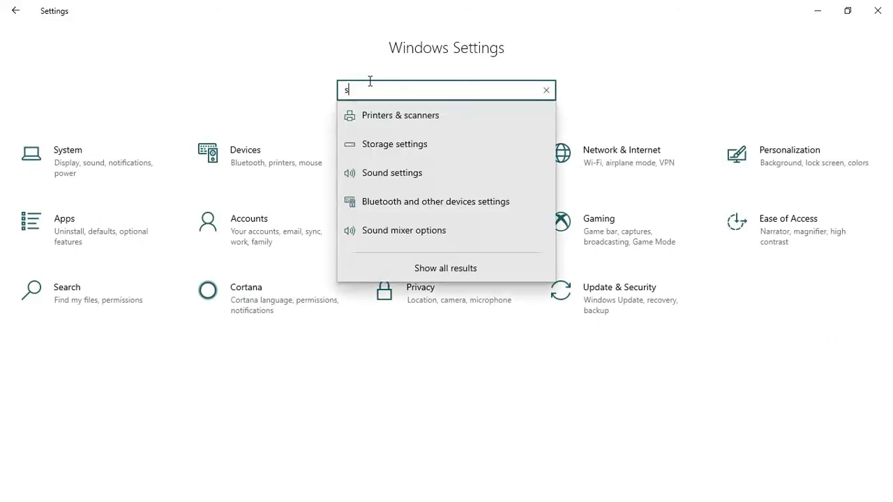
pyautogui.click(380, 146)
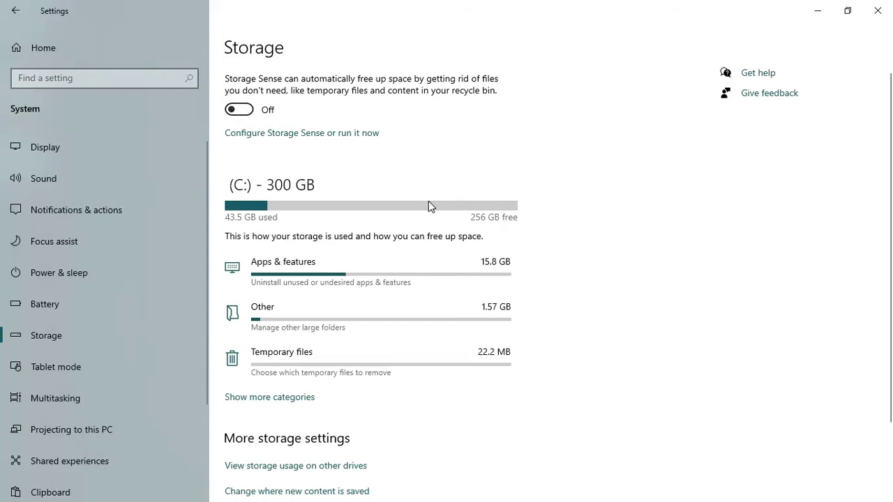
pyautogui.scroll(-2, 428, 203)
pyautogui.scroll(2, 428, 203)
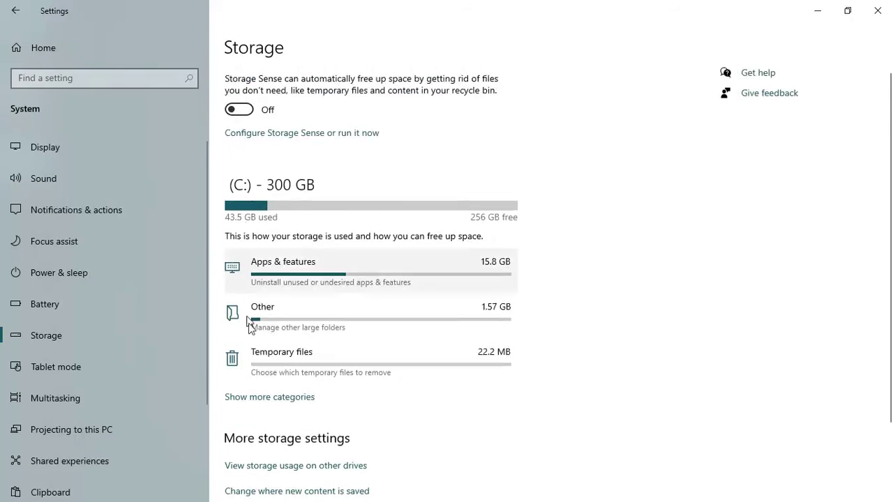
# - Open the Temporary files category of the C: drive and add Thumbnails to the file types selected for removal
pyautogui.click(308, 354)
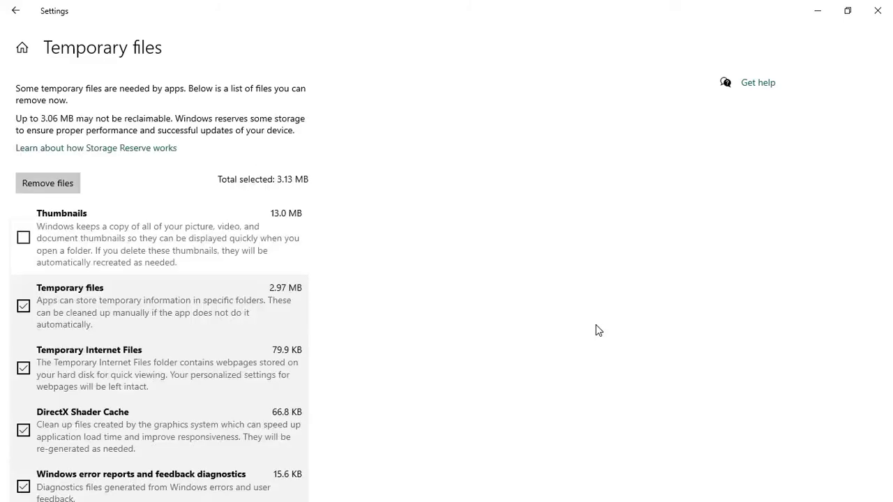
pyautogui.click(193, 251)
pyautogui.scroll(-1, 195, 232)
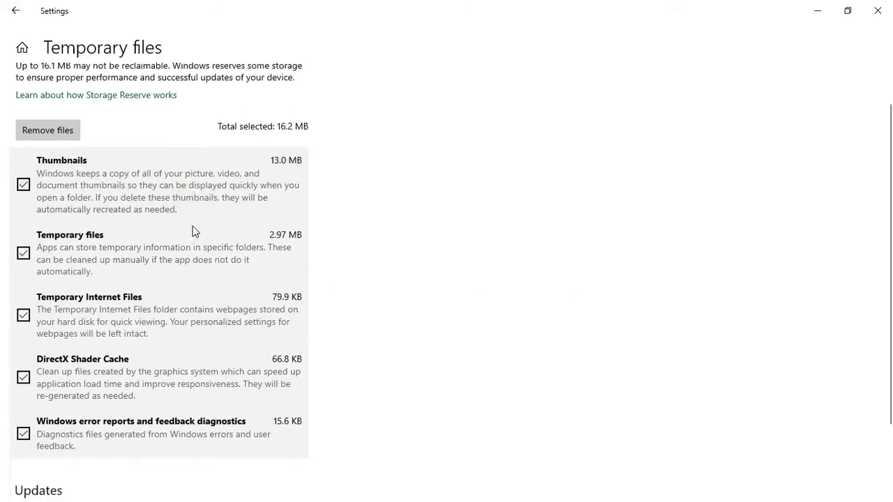
pyautogui.scroll(-2, 194, 231)
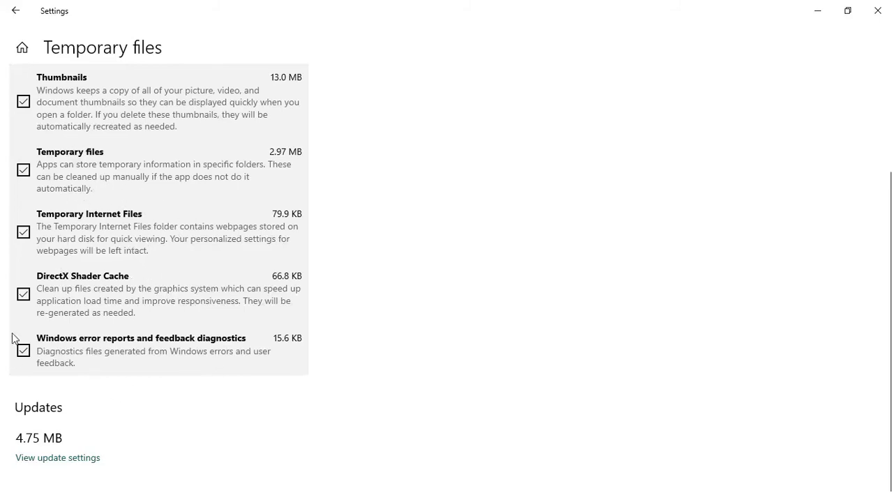
pyautogui.scroll(2, 136, 258)
pyautogui.scroll(-2, 113, 262)
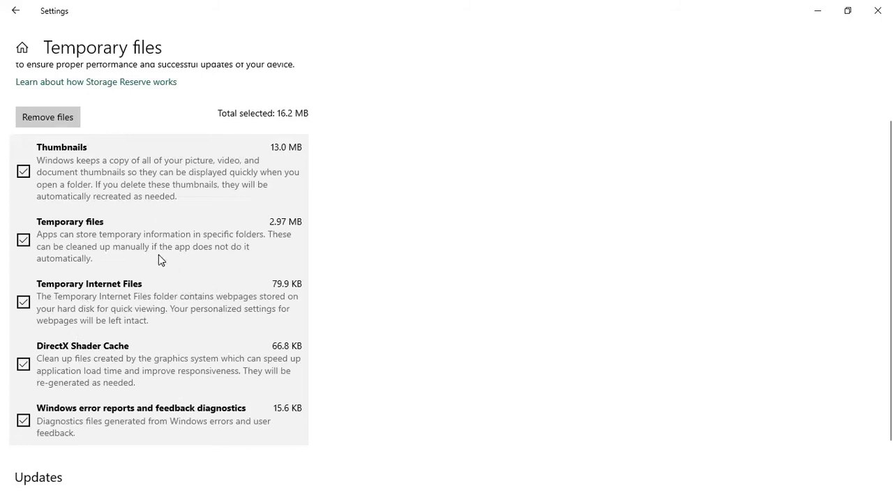
pyautogui.scroll(2, 158, 254)
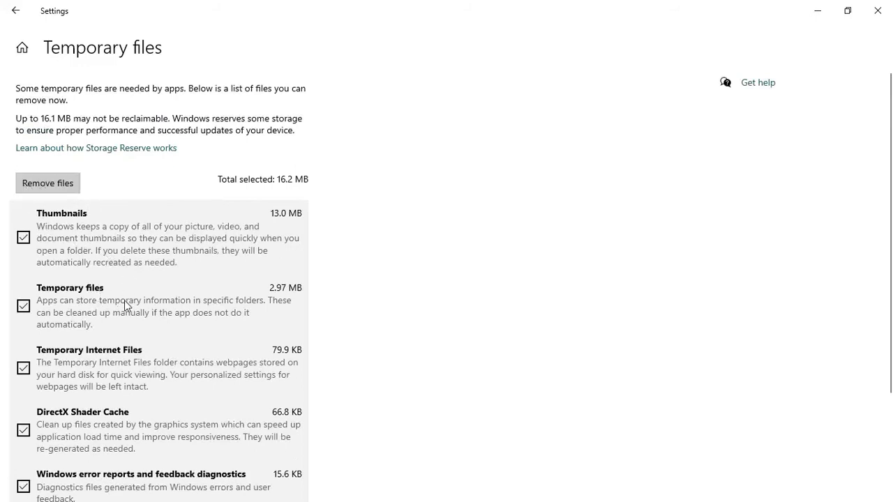
# - Remove all selected temporary files and go back to the Storage page
pyautogui.click(44, 183)
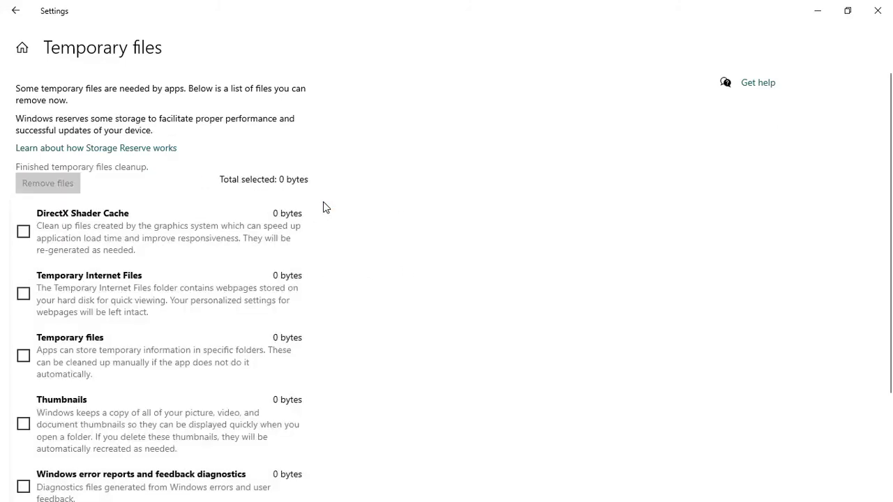
pyautogui.scroll(-2, 323, 207)
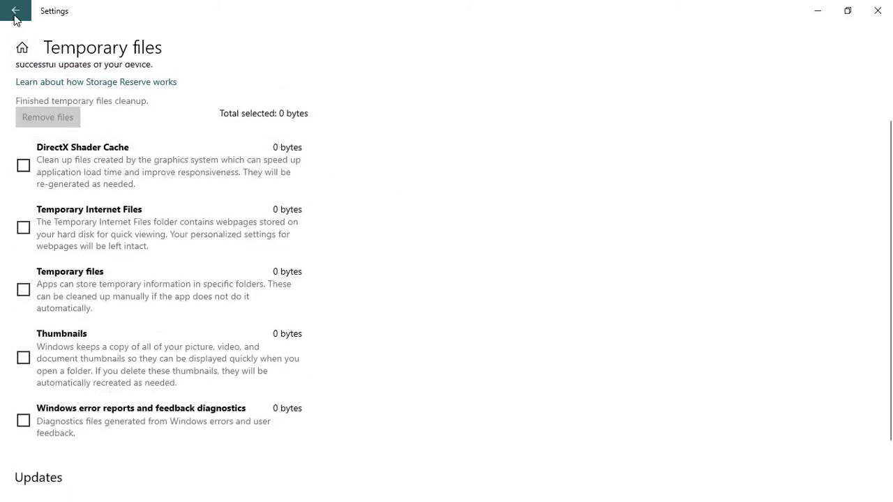
pyautogui.scroll(-2, 189, 167)
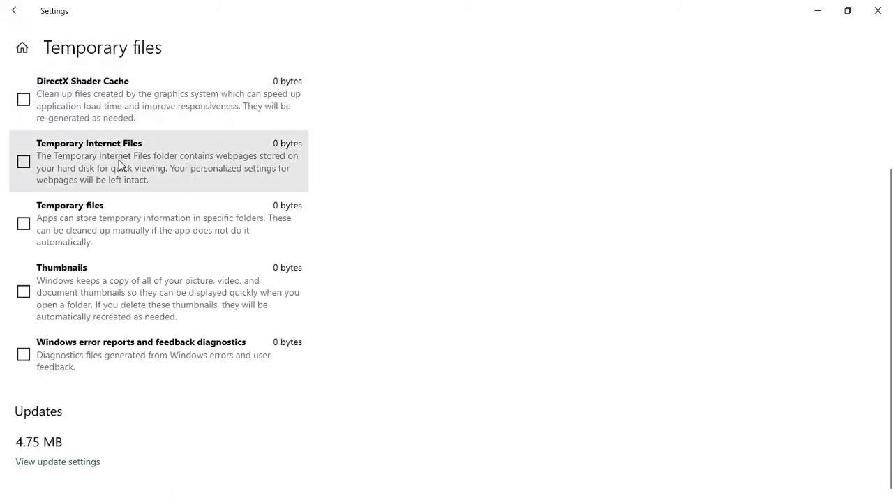
pyautogui.click(15, 14)
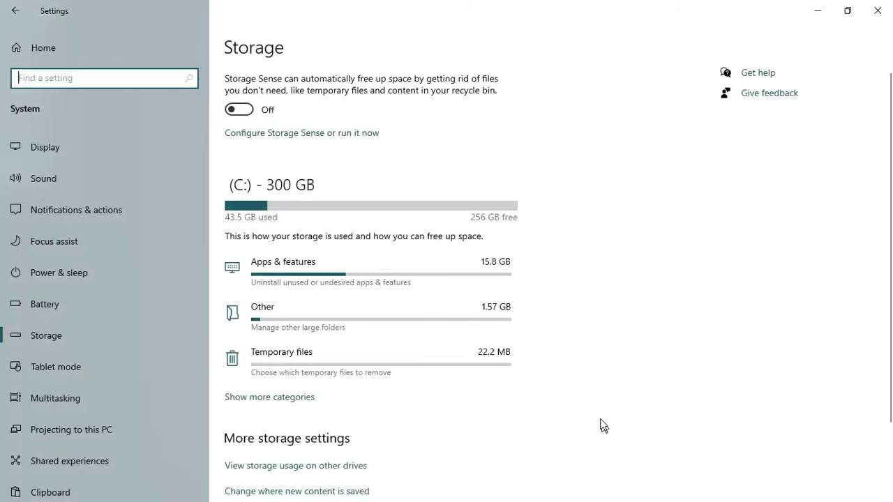
pyautogui.scroll(-1, 558, 380)
pyautogui.scroll(2, 552, 370)
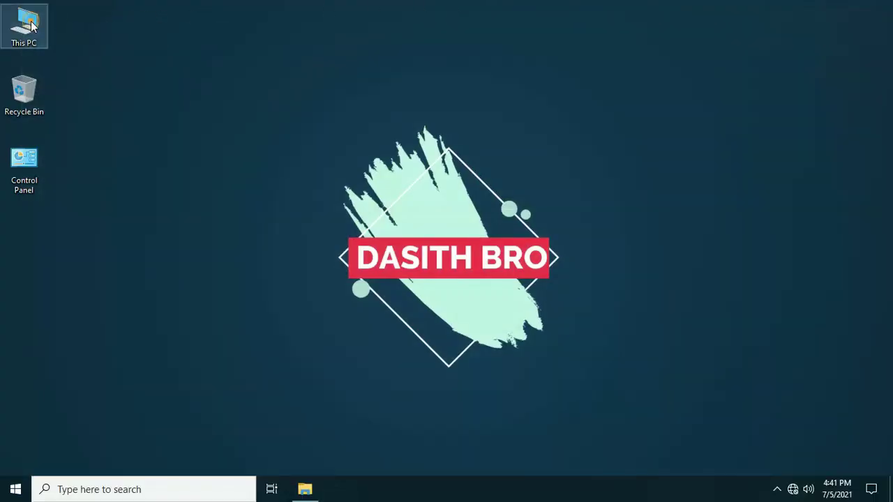
# - Open This PC in File Explorer and view the Documents, Downloads and Videos folders and the D: drive
pyautogui.doubleClick(31, 26)
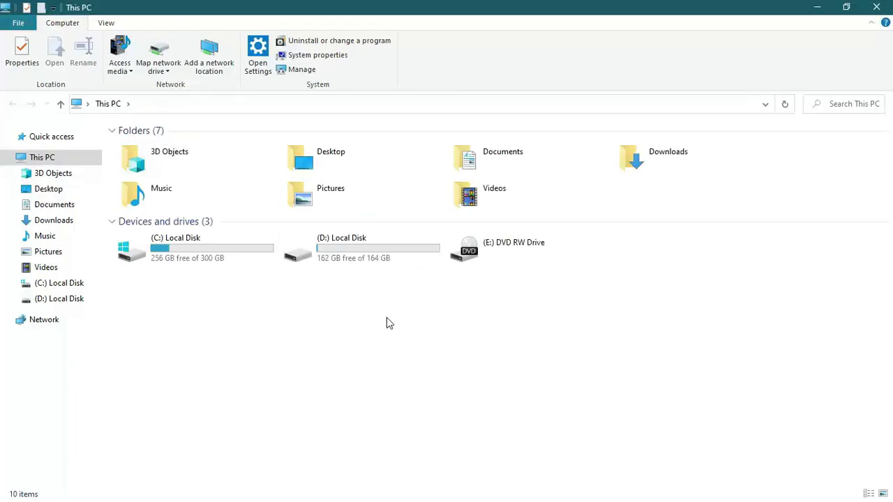
pyautogui.click(51, 204)
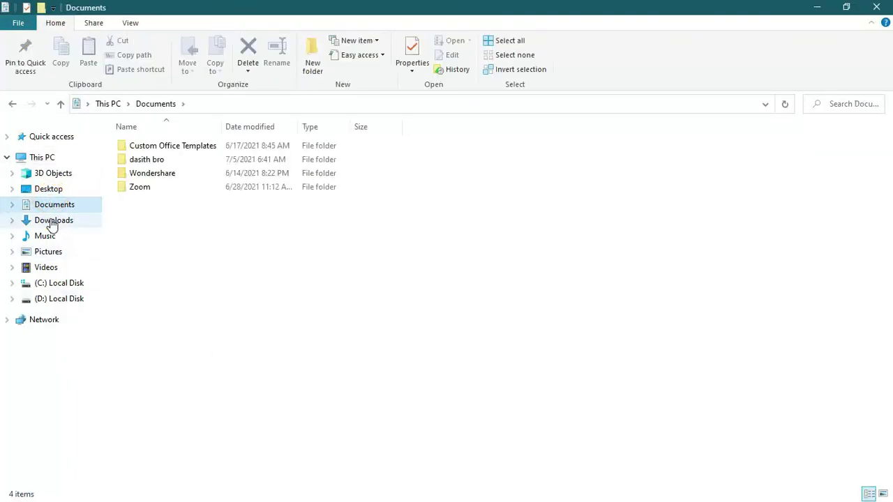
pyautogui.click(52, 220)
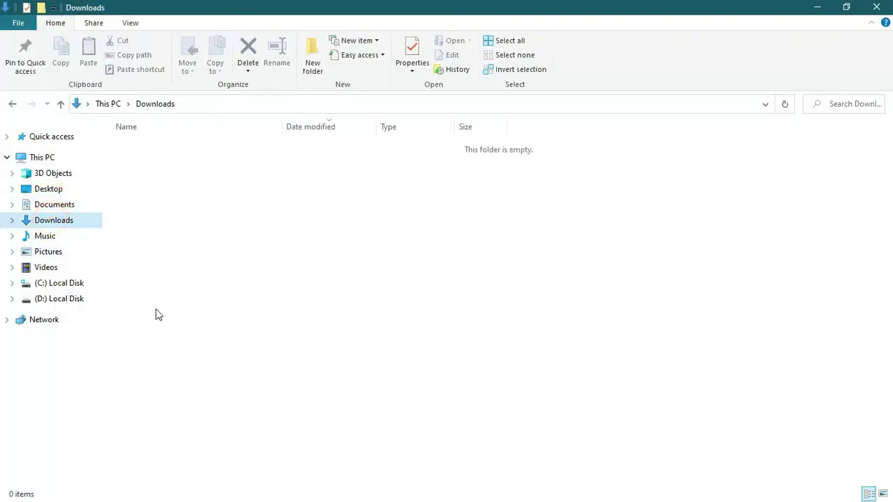
pyautogui.click(60, 268)
pyautogui.click(60, 300)
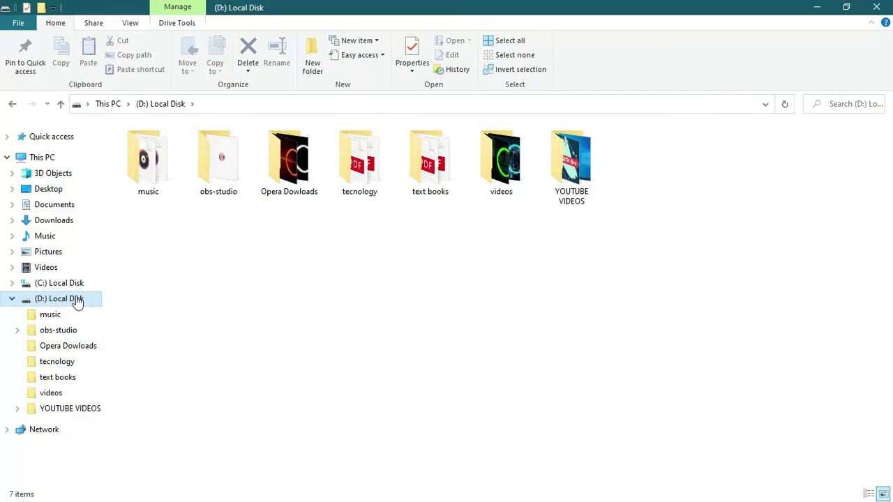
# - Collapse the D: drive's folder tree and view the contents of the C: drive
pyautogui.click(11, 298)
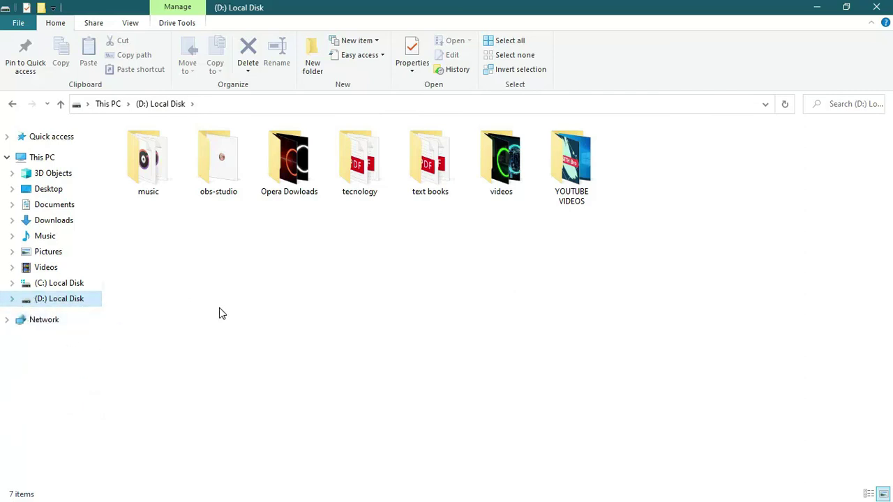
pyautogui.click(36, 283)
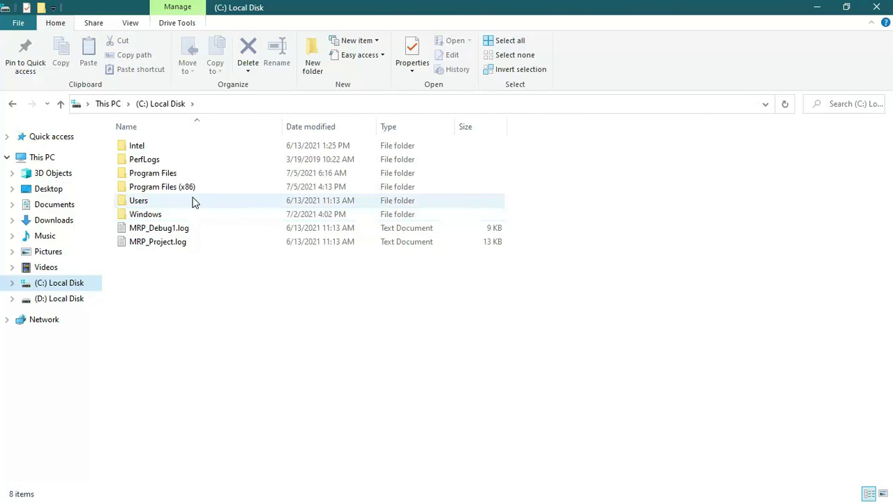
pyautogui.moveTo(195, 202)
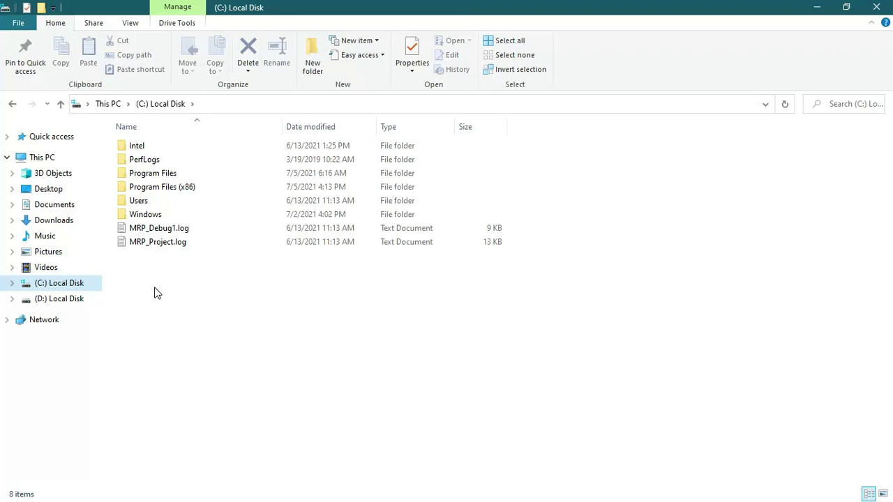
# - Return to the D: drive and open its obs-studio folder
pyautogui.click(58, 300)
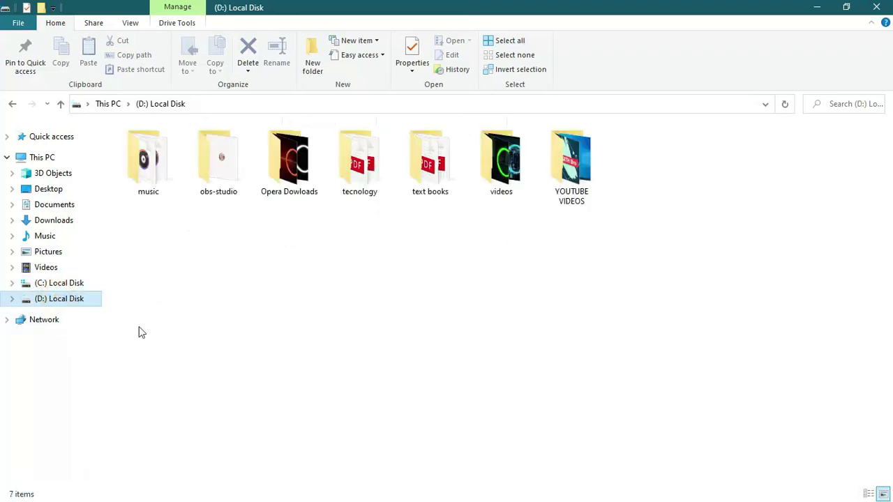
pyautogui.moveTo(272, 280); pyautogui.dragTo(210, 132)
pyautogui.moveTo(206, 280); pyautogui.dragTo(211, 159)
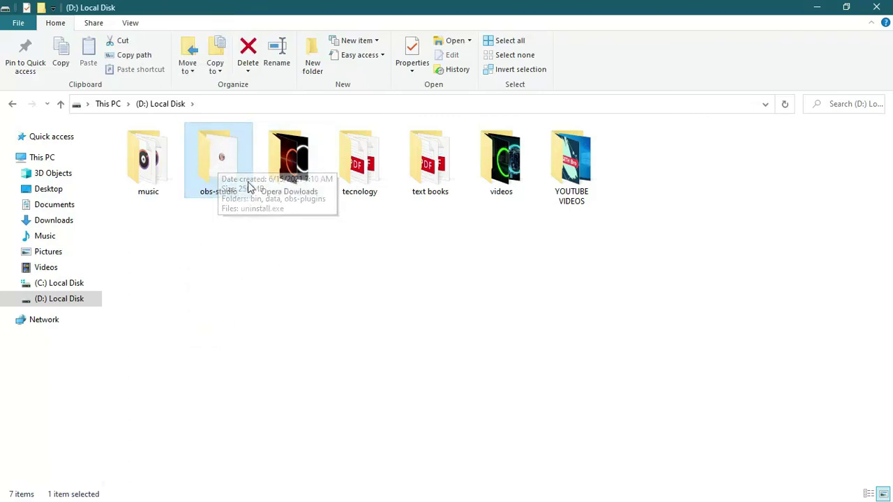
pyautogui.doubleClick(213, 166)
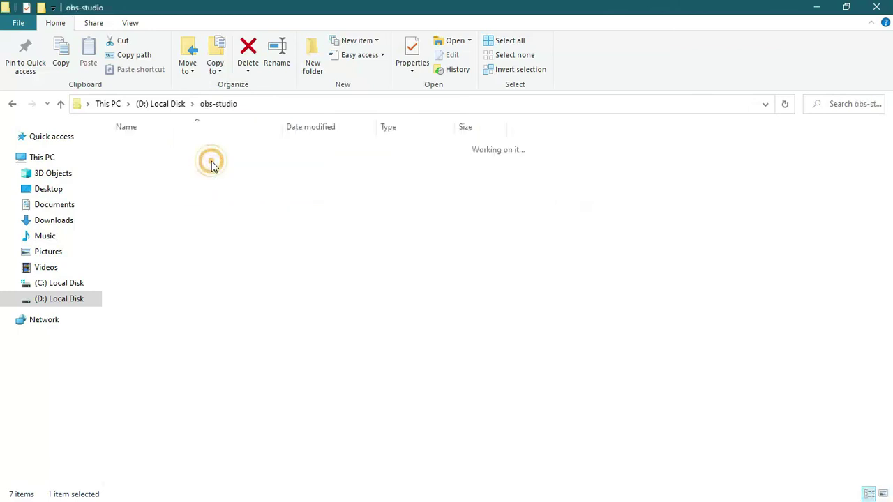
# - Go back to the C: drive and collapse the folder tree under the D: drive
pyautogui.click(12, 104)
pyautogui.press('Up')
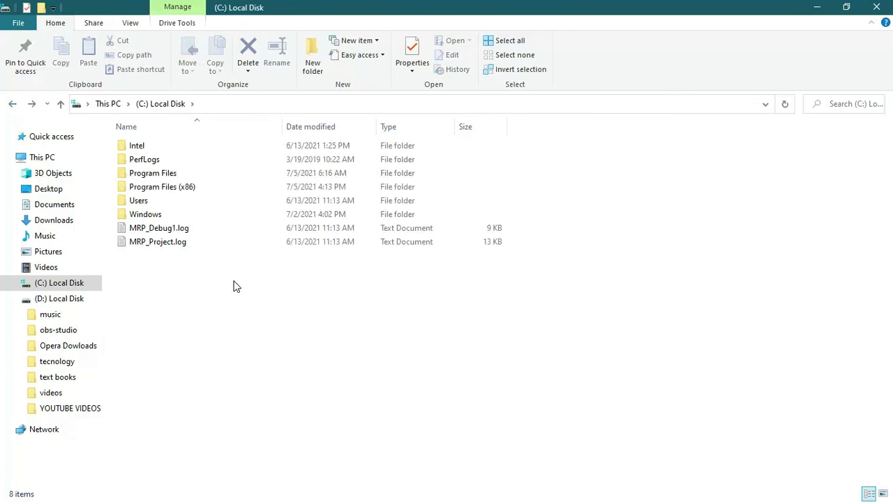
pyautogui.click(14, 299)
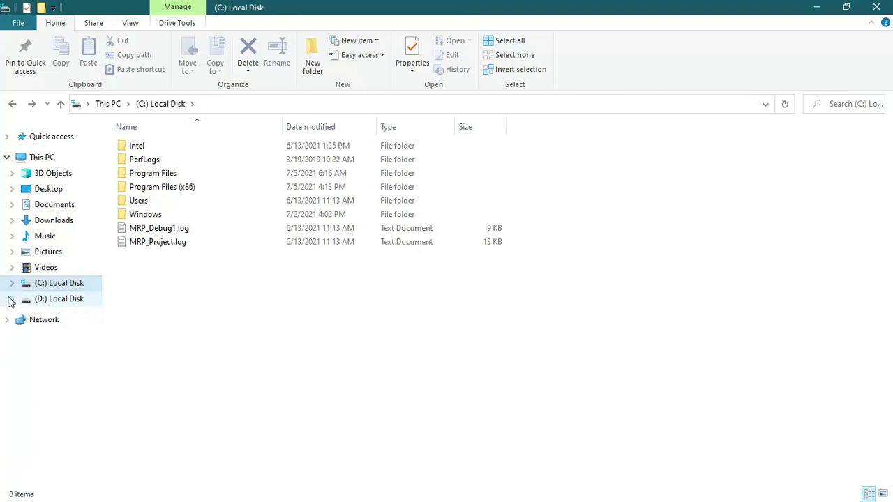